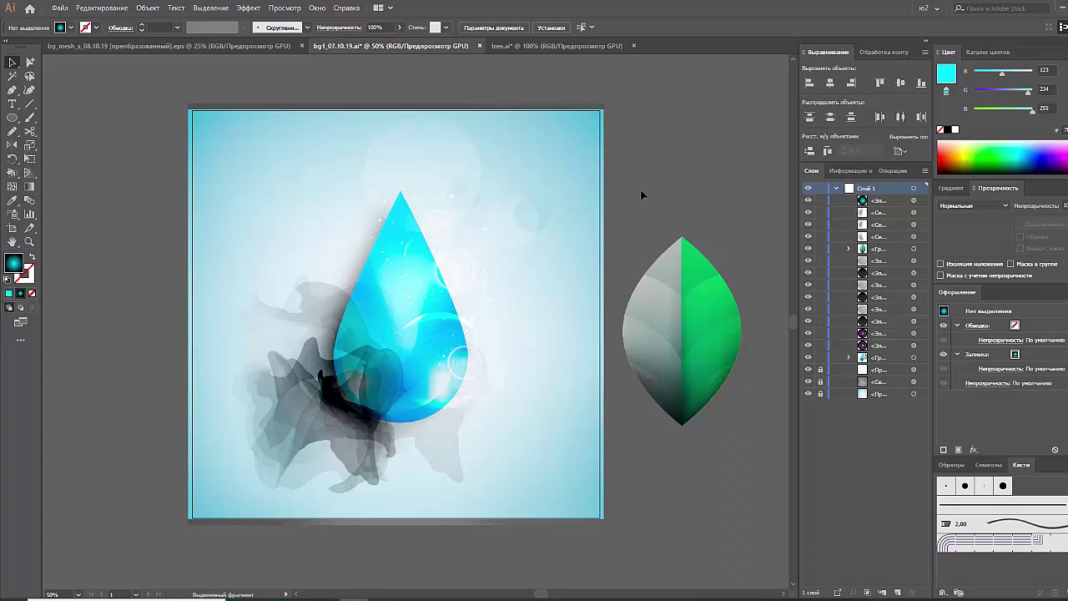
Draw a circle beside the artboard with the Ellipse tool
{"action": "left_click", "coordinate": [475, 269]}
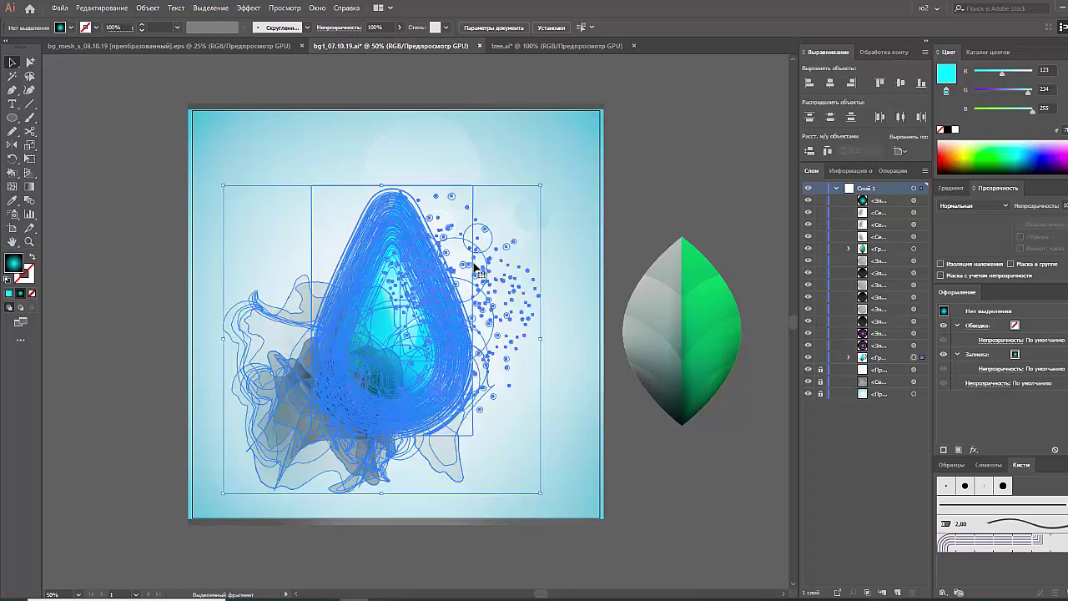
{"action": "left_click", "coordinate": [631, 196]}
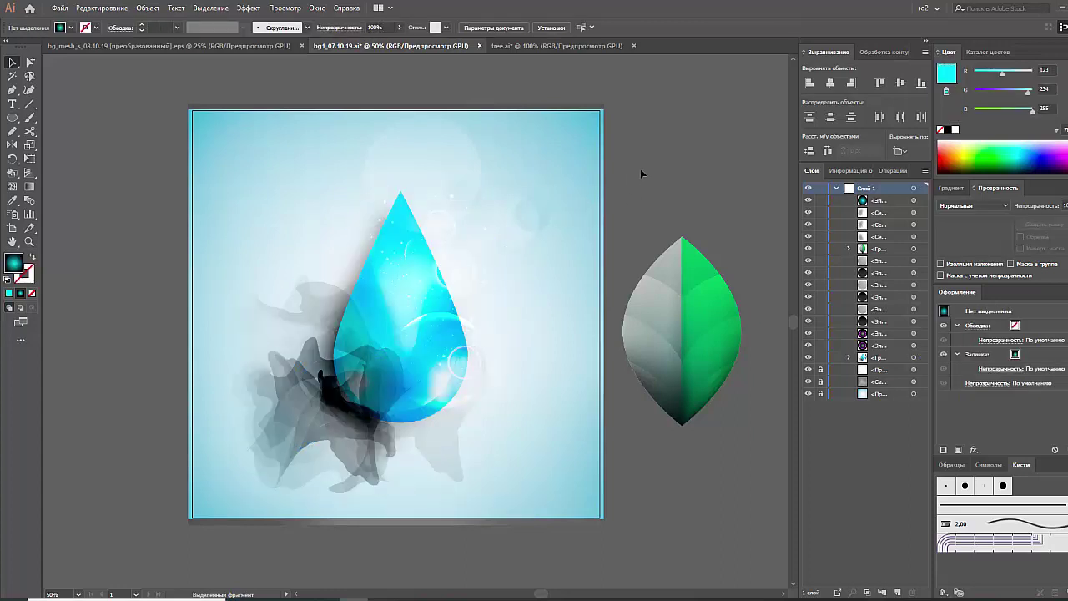
{"action": "left_click", "coordinate": [17, 119]}
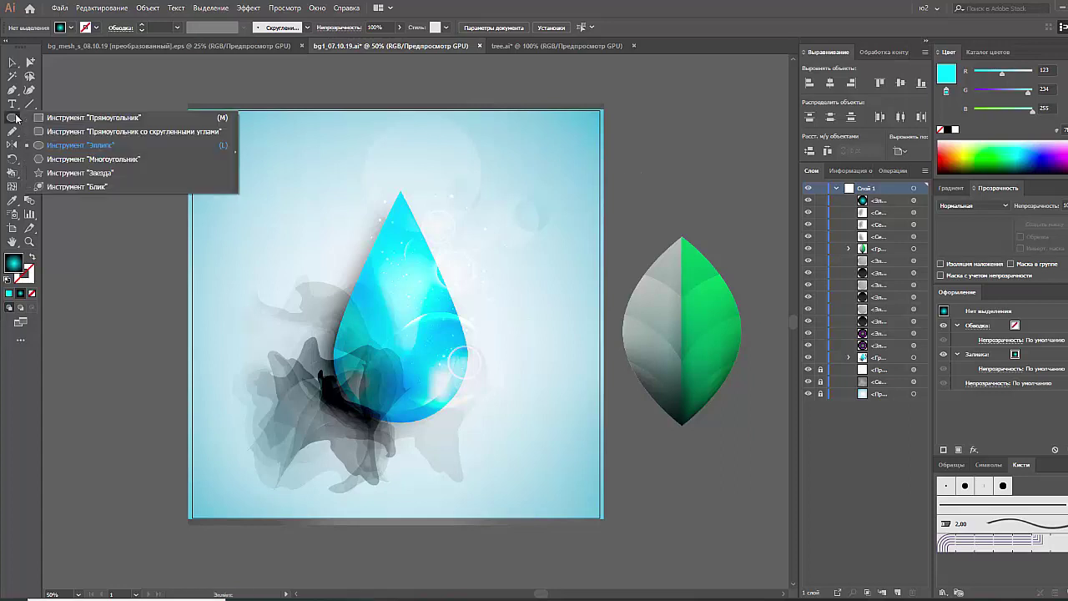
{"action": "left_click", "coordinate": [80, 145]}
{"action": "left_click_drag", "start_coordinate": [74, 145], "coordinate": [154, 226]}
Reverse the circle's radial gradient, with a white outer edge and a grey centre
{"action": "left_click", "coordinate": [951, 189]}
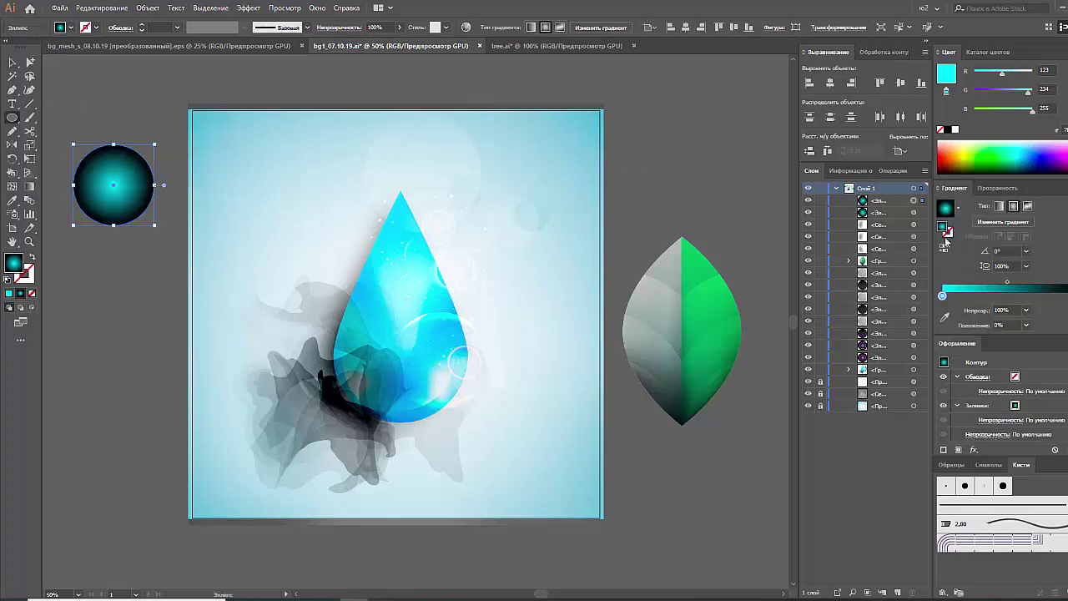
{"action": "left_click", "coordinate": [959, 284]}
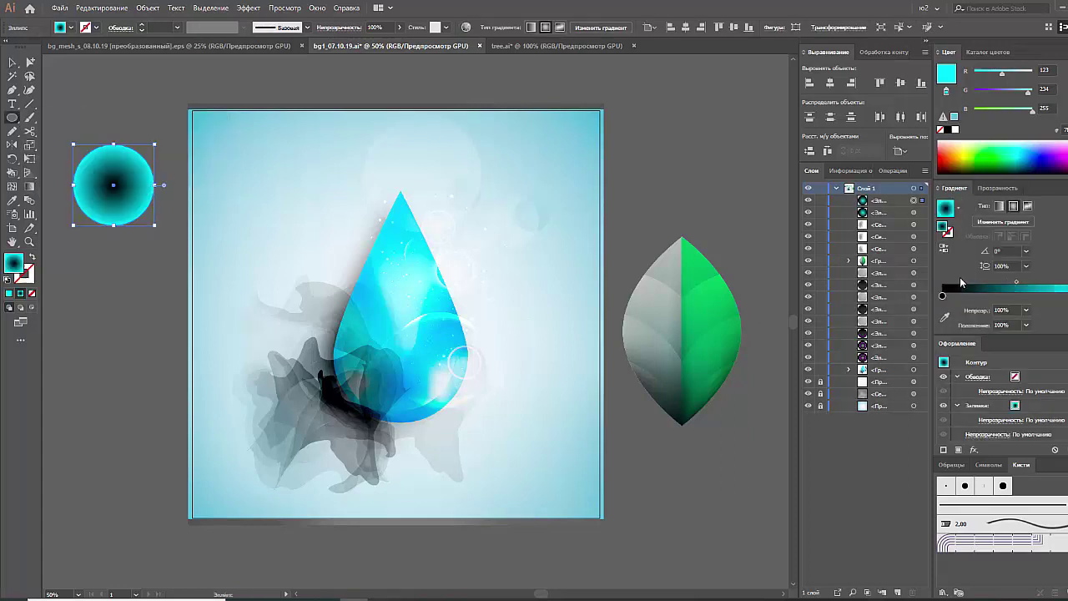
{"action": "left_click", "coordinate": [955, 130]}
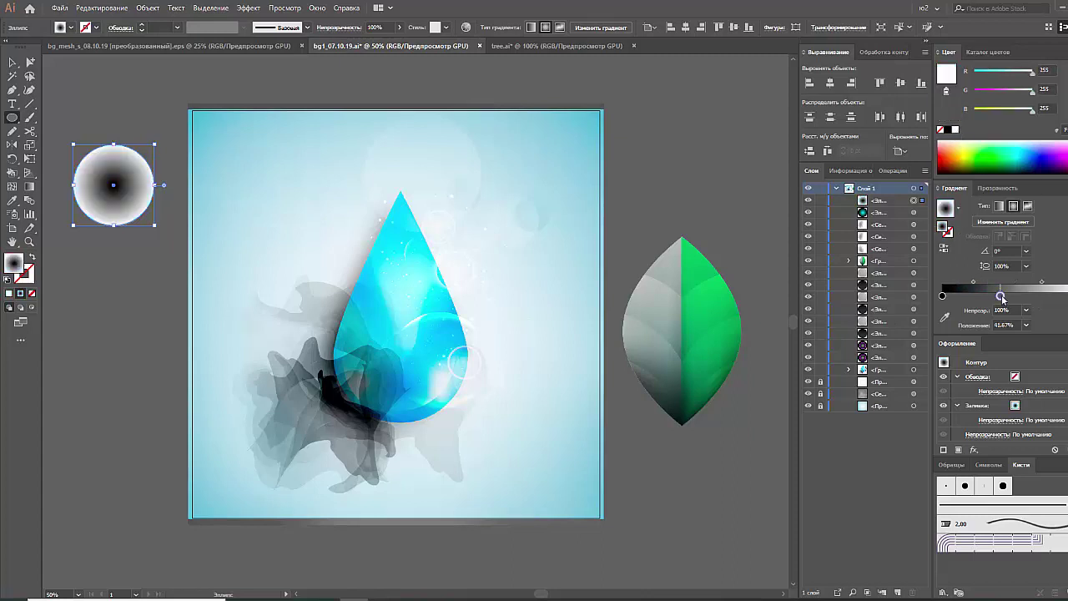
{"action": "left_click", "coordinate": [942, 295]}
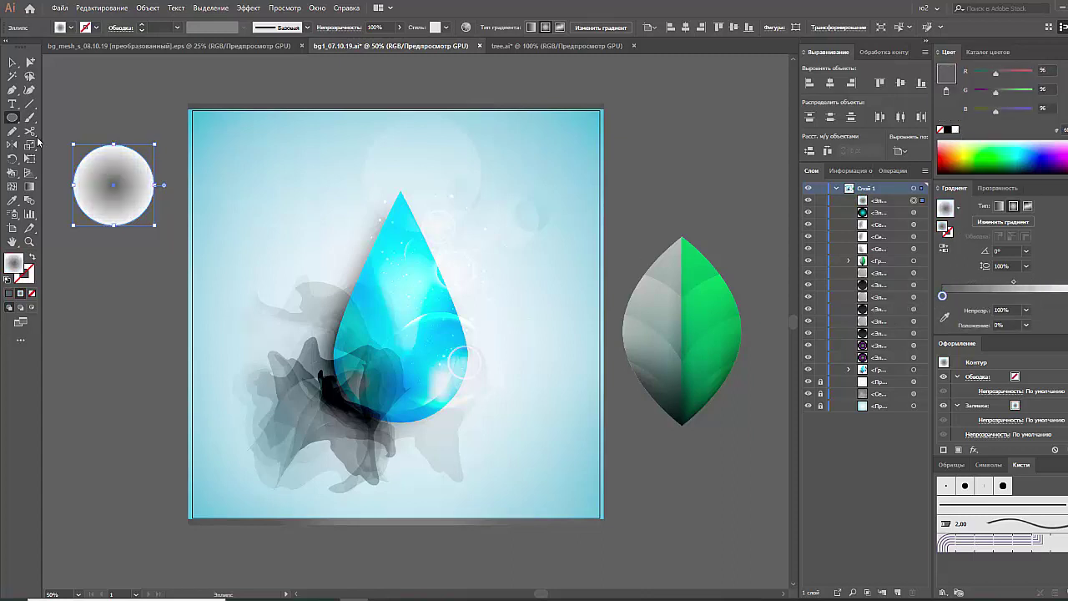
{"action": "left_click", "coordinate": [11, 66]}
Lighten the circle's grey centre, then open and play the leaf illustration post on Instagram
{"action": "left_click_drag", "start_coordinate": [1004, 301], "coordinate": [923, 303]}
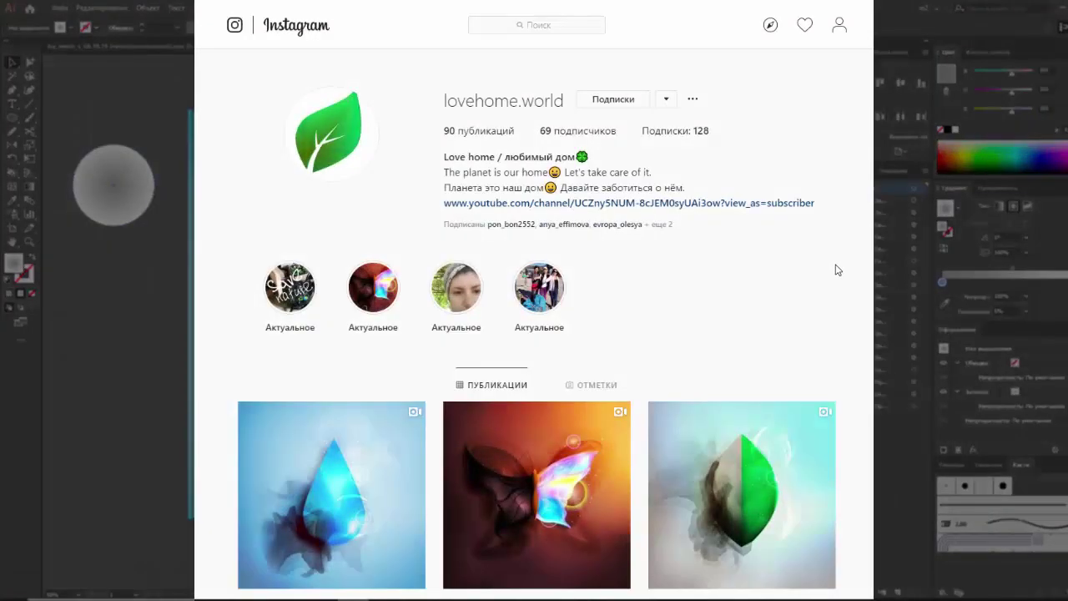
{"action": "scroll", "coordinate": [838, 270], "scroll_direction": "down", "scroll_amount": 5}
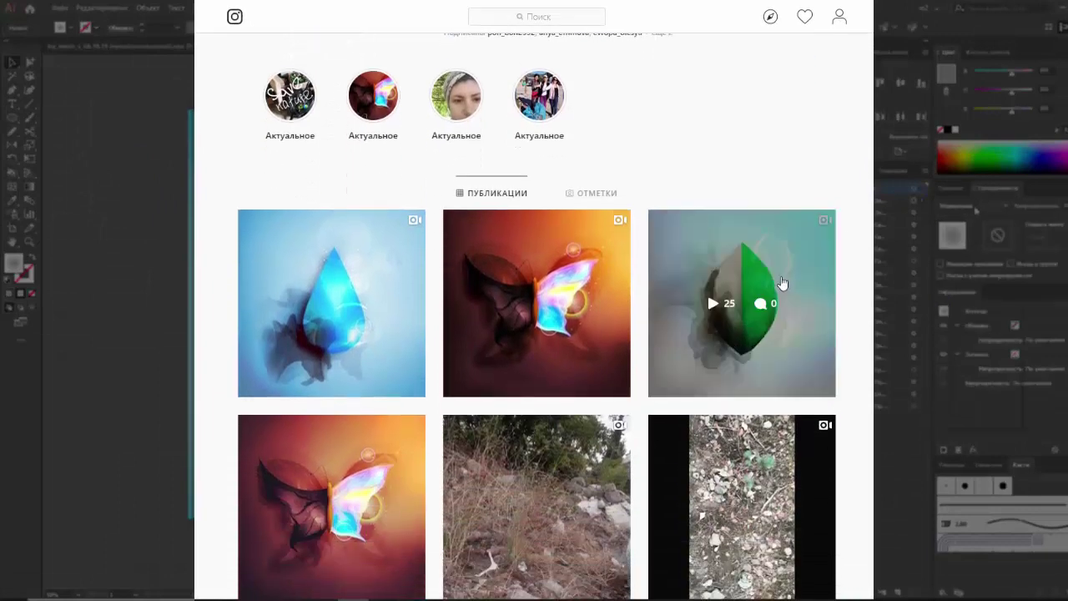
{"action": "left_click", "coordinate": [782, 284]}
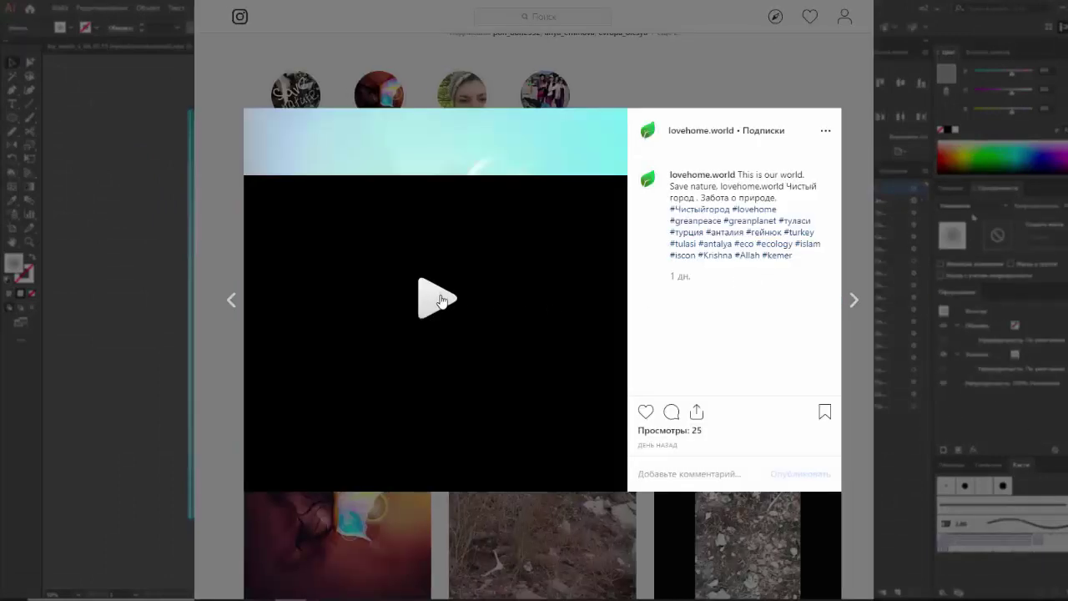
{"action": "left_click", "coordinate": [441, 302]}
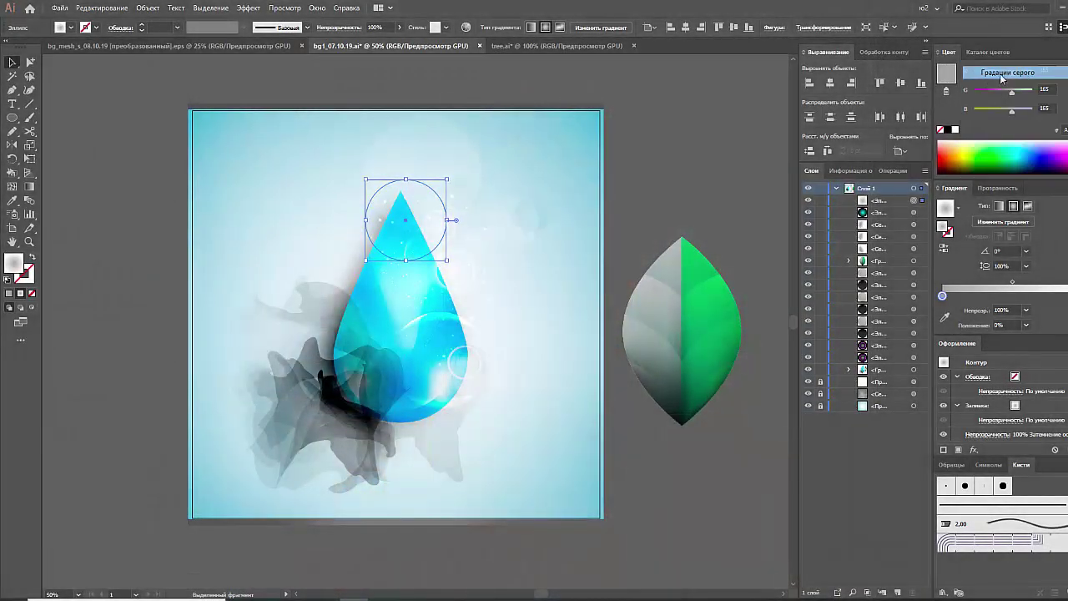
Darken the circle to K 56, enlarge it over the drop's tip, and raise the leaf slightly
{"action": "left_click_drag", "start_coordinate": [1002, 72], "coordinate": [1008, 71]}
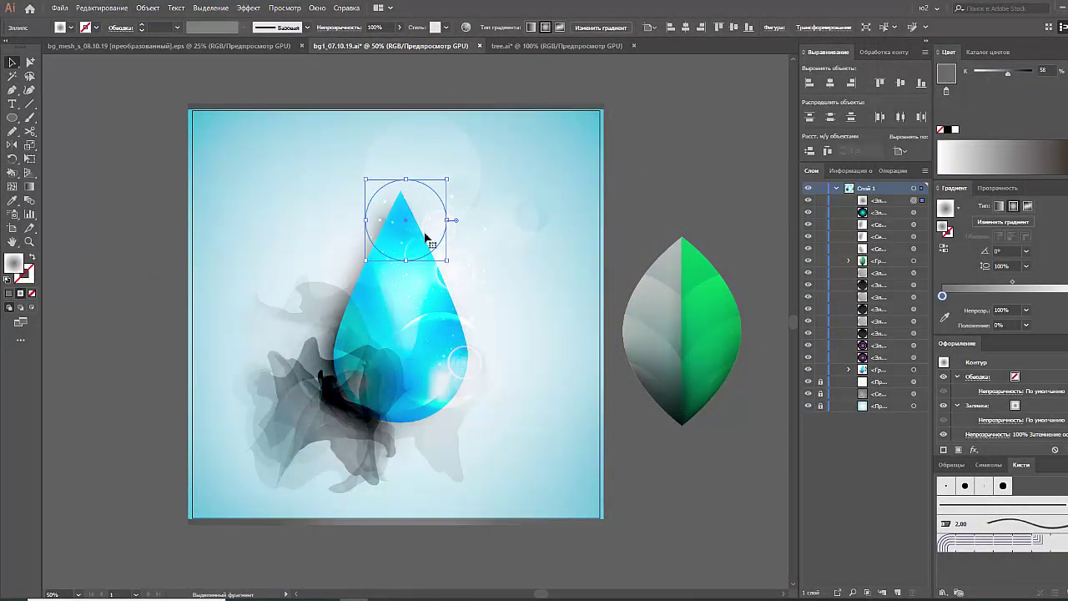
{"action": "key", "text": "ctrl+shift+a"}
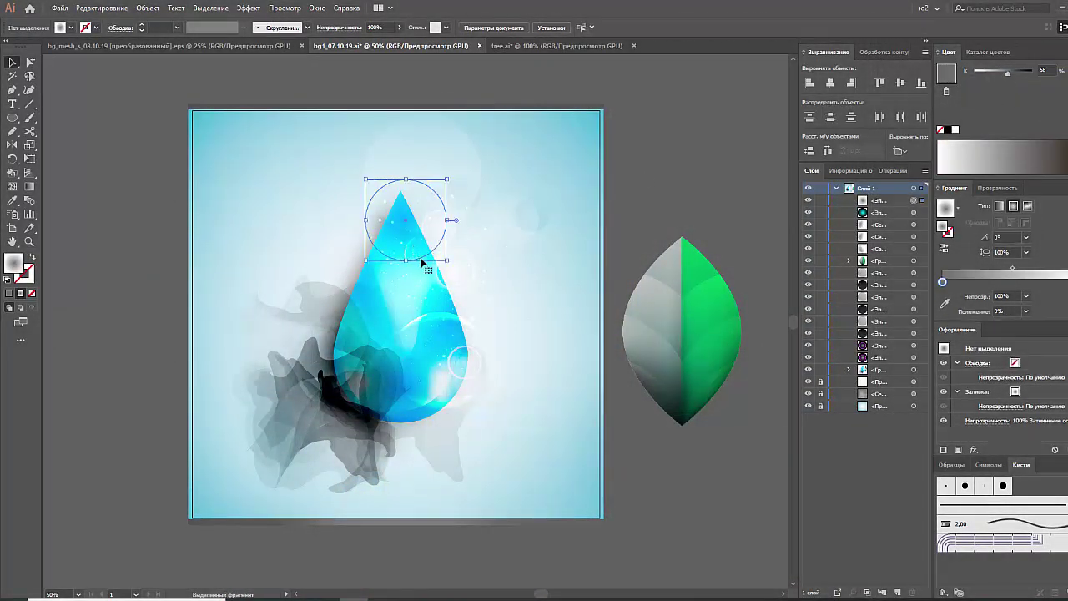
{"action": "left_click", "coordinate": [421, 262]}
{"action": "left_click_drag", "start_coordinate": [447, 260], "coordinate": [460, 280]}
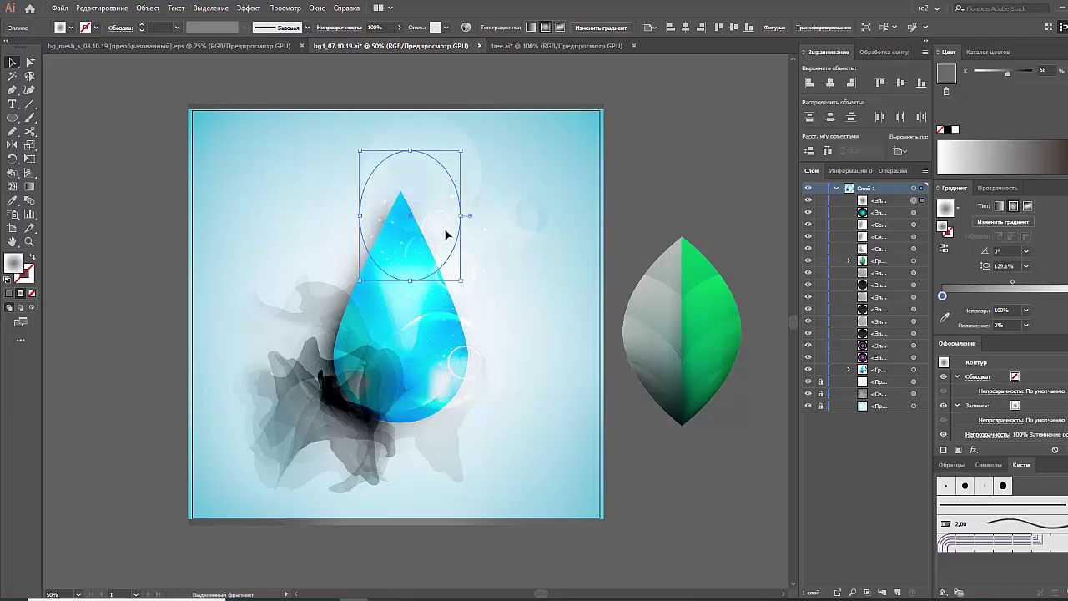
{"action": "left_click", "coordinate": [666, 171]}
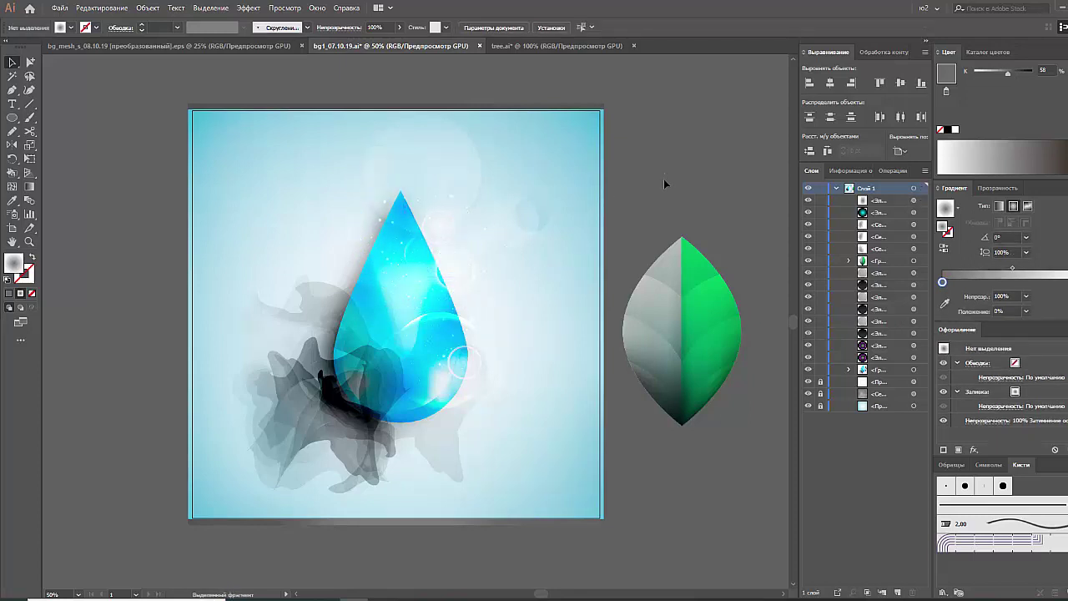
{"action": "left_click_drag", "start_coordinate": [686, 287], "coordinate": [694, 244]}
{"action": "left_click", "coordinate": [652, 132]}
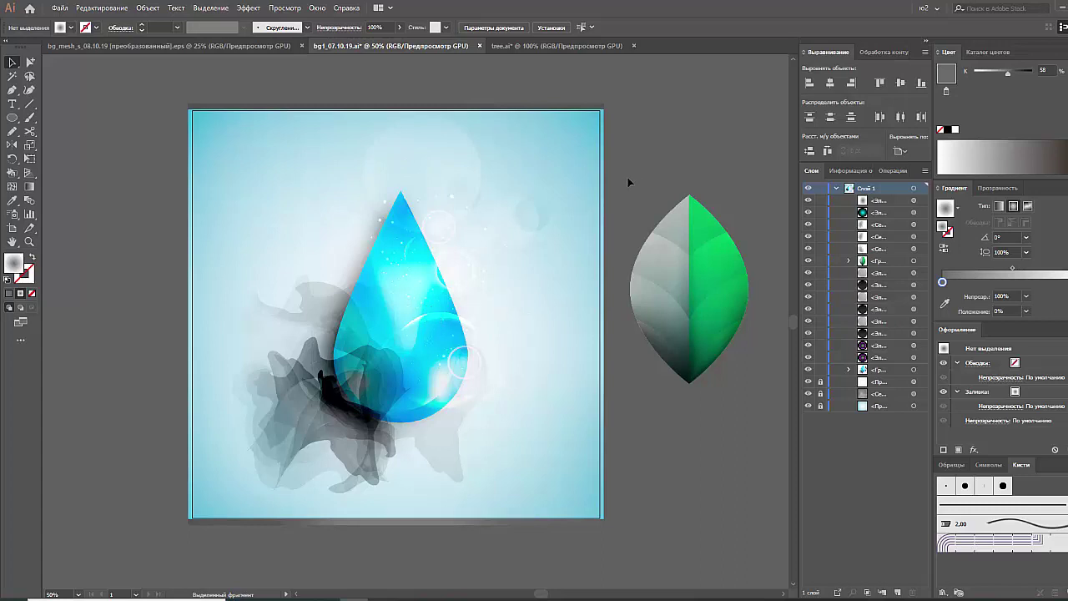
Darken the background rectangle to K 56, set Color Burn blending, and bring it to front
{"action": "left_click", "coordinate": [584, 158]}
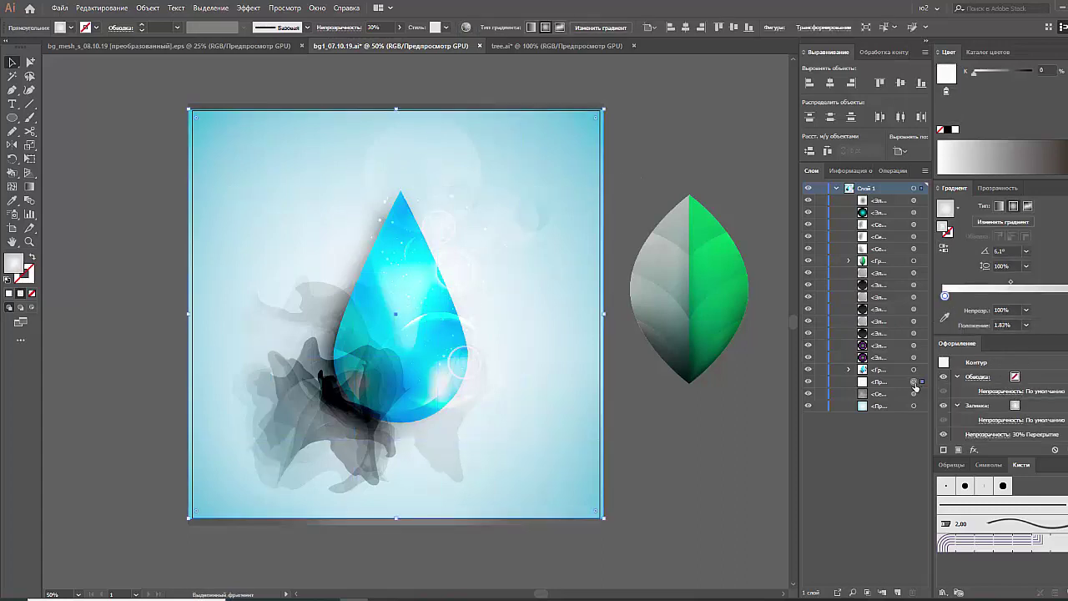
{"action": "left_click_drag", "start_coordinate": [974, 73], "coordinate": [1007, 73]}
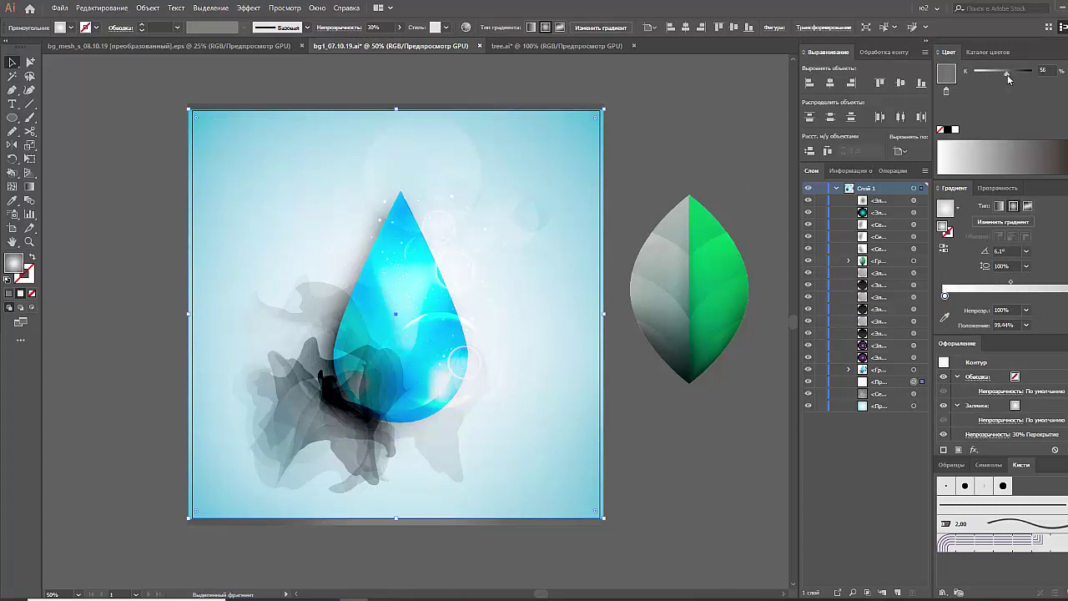
{"action": "left_click", "coordinate": [998, 188]}
{"action": "left_click", "coordinate": [972, 206]}
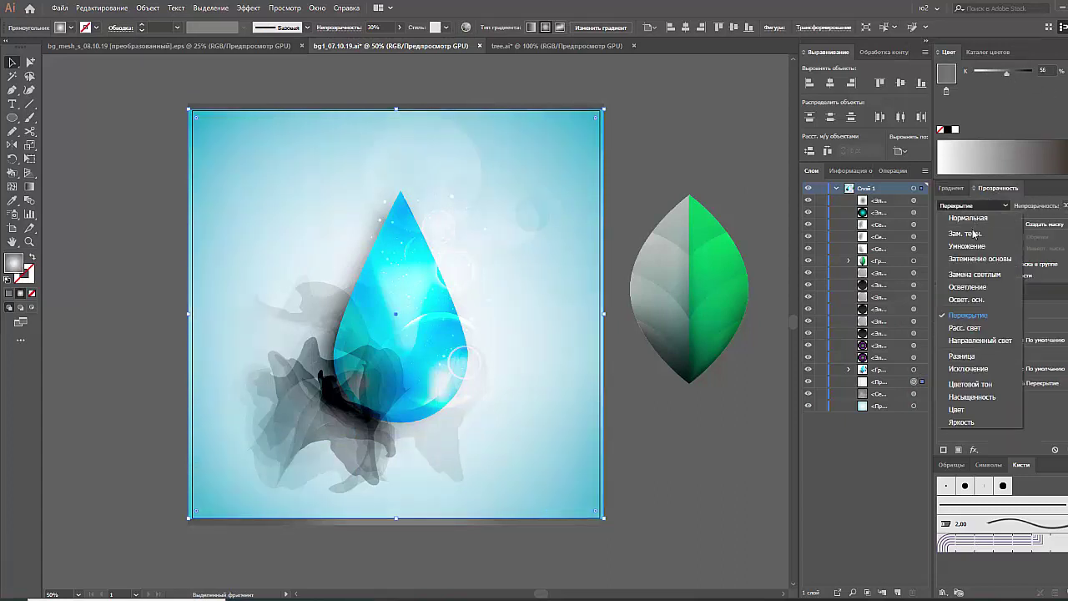
{"action": "left_click", "coordinate": [968, 257]}
{"action": "key", "text": "ctrl+shift+bracketright"}
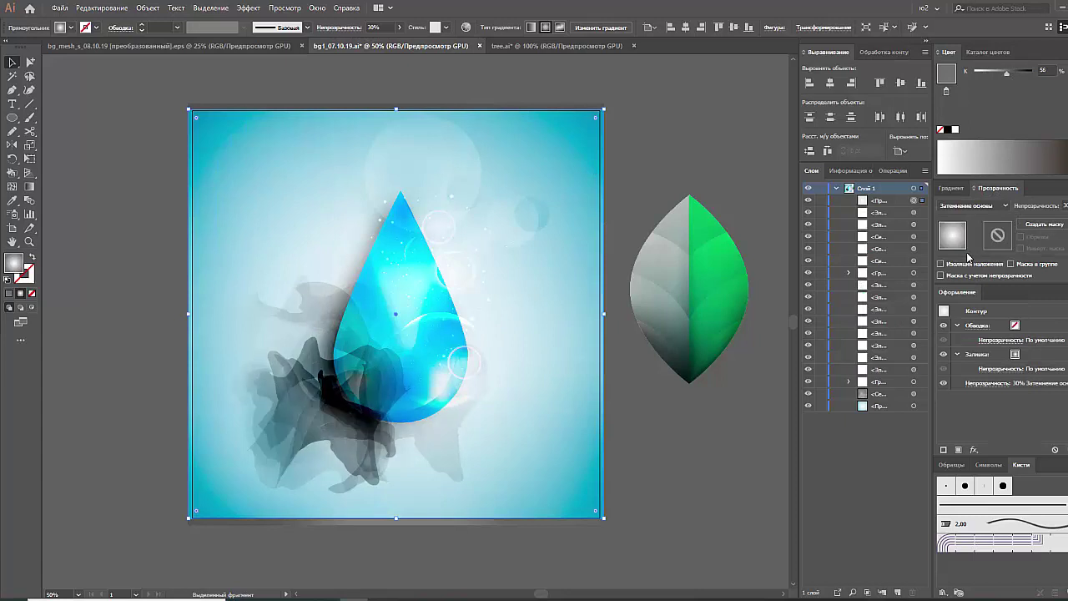
Try pink and dark blue RGB gradient colours, then return the colour picker to Grayscale
{"action": "left_click", "coordinate": [951, 188]}
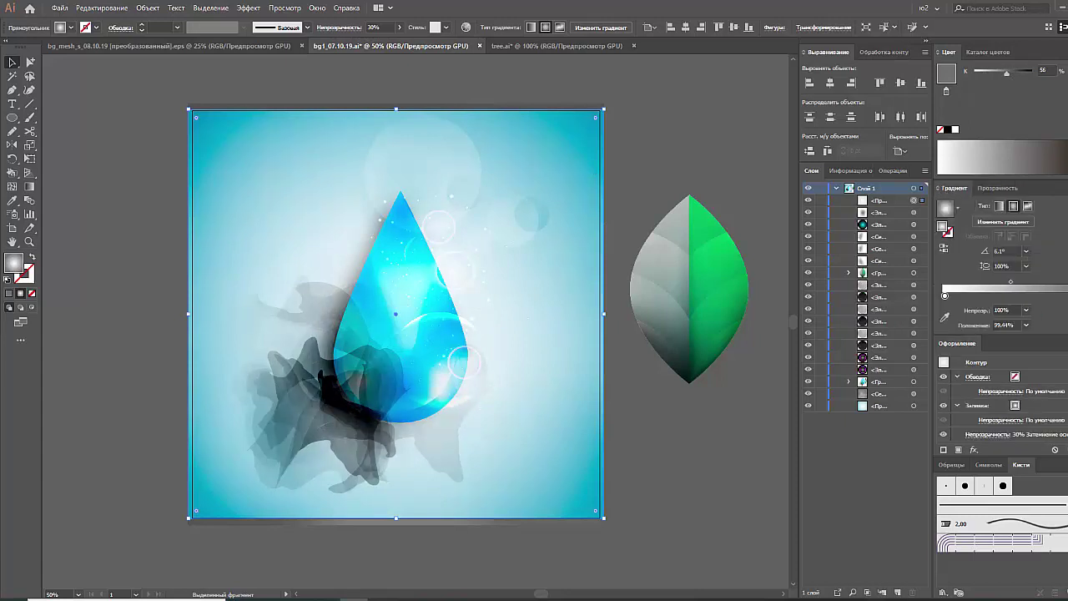
{"action": "left_click", "coordinate": [1062, 52]}
{"action": "left_click", "coordinate": [978, 87]}
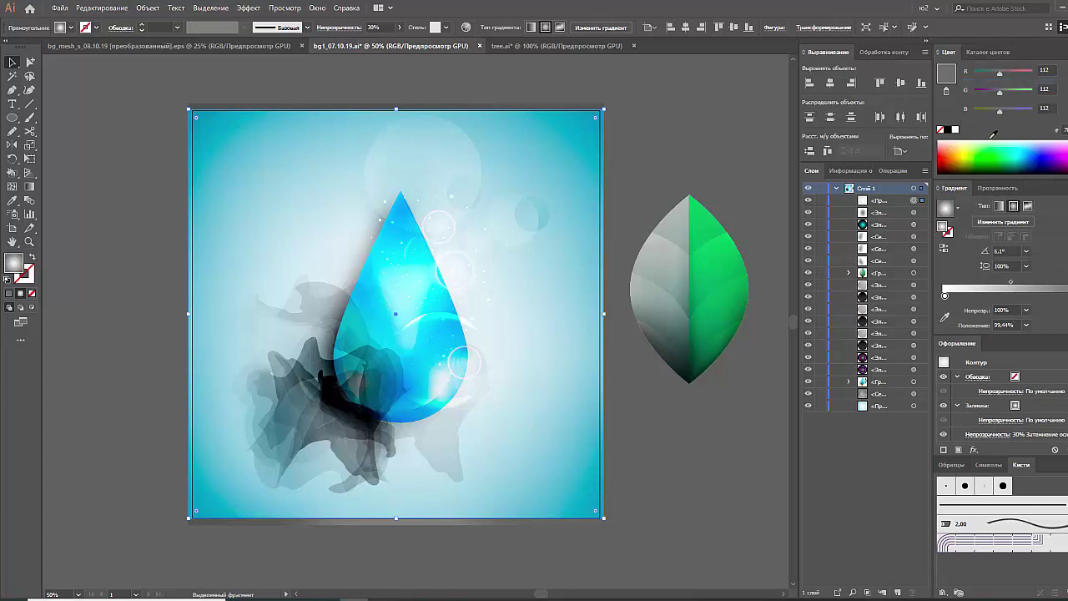
{"action": "left_click", "coordinate": [1065, 146]}
{"action": "left_click_drag", "start_coordinate": [971, 150], "coordinate": [1032, 167]}
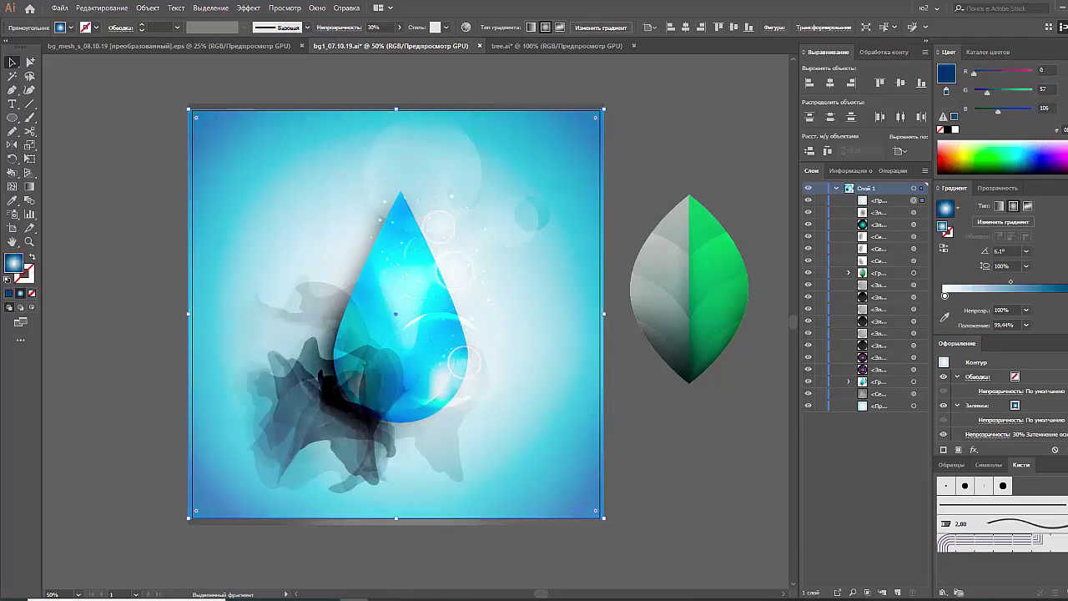
{"action": "right_click", "coordinate": [999, 80]}
{"action": "left_click", "coordinate": [999, 73]}
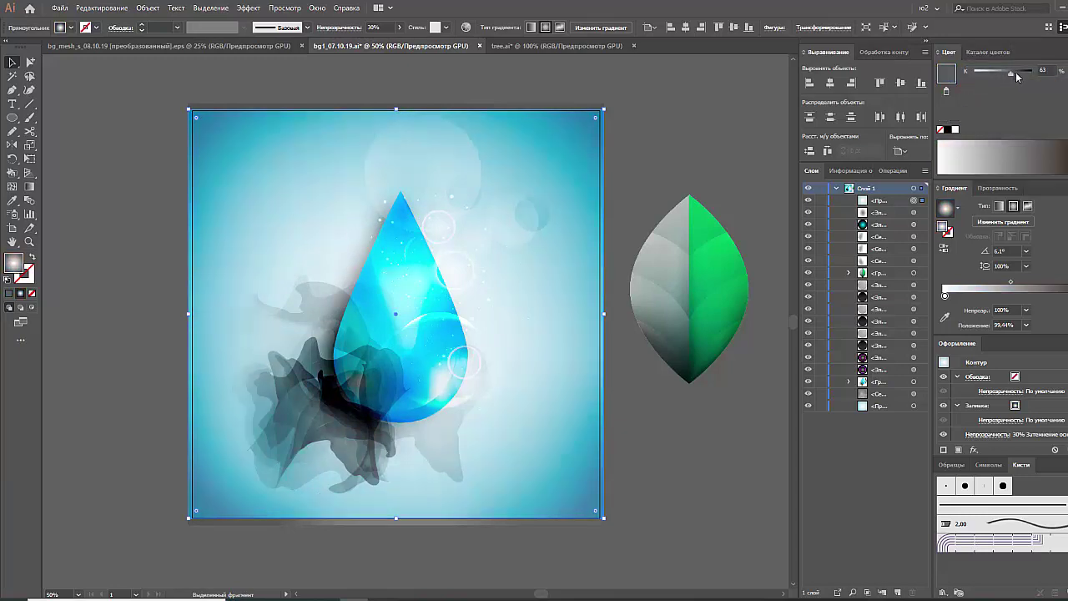
Redraw the radial gradient from the drop toward the lower-left corner, at -134.4°
{"action": "key", "text": "g"}
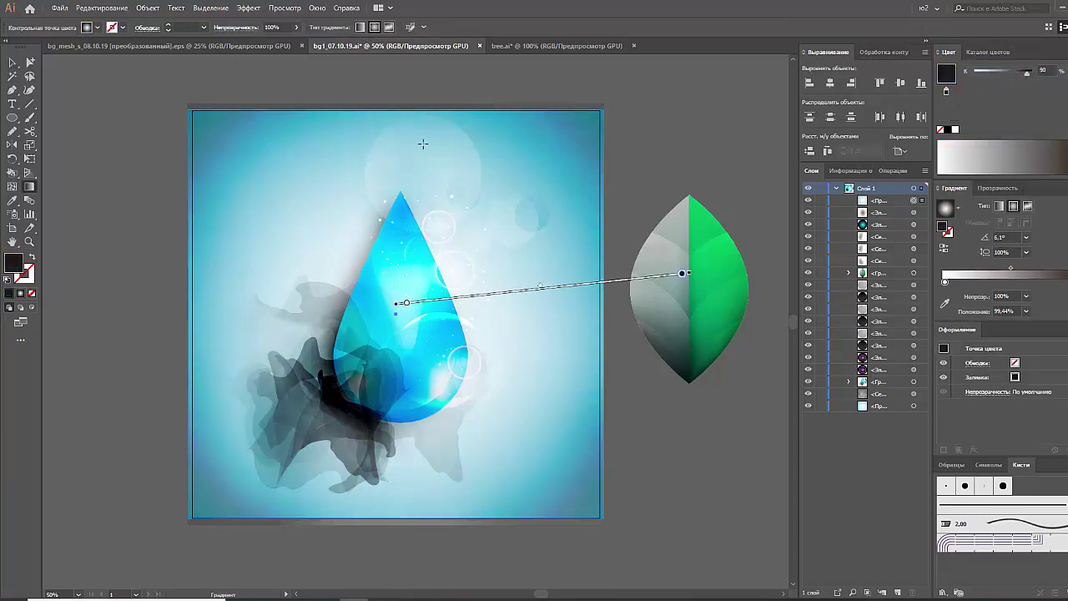
{"action": "left_click_drag", "start_coordinate": [495, 127], "coordinate": [261, 465]}
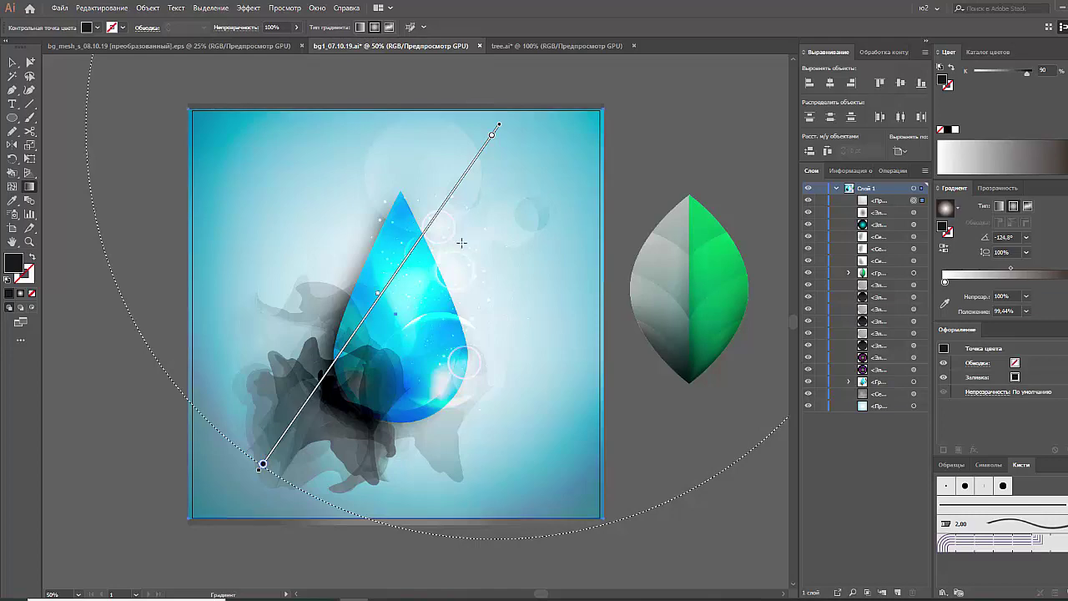
{"action": "left_click_drag", "start_coordinate": [472, 238], "coordinate": [208, 516]}
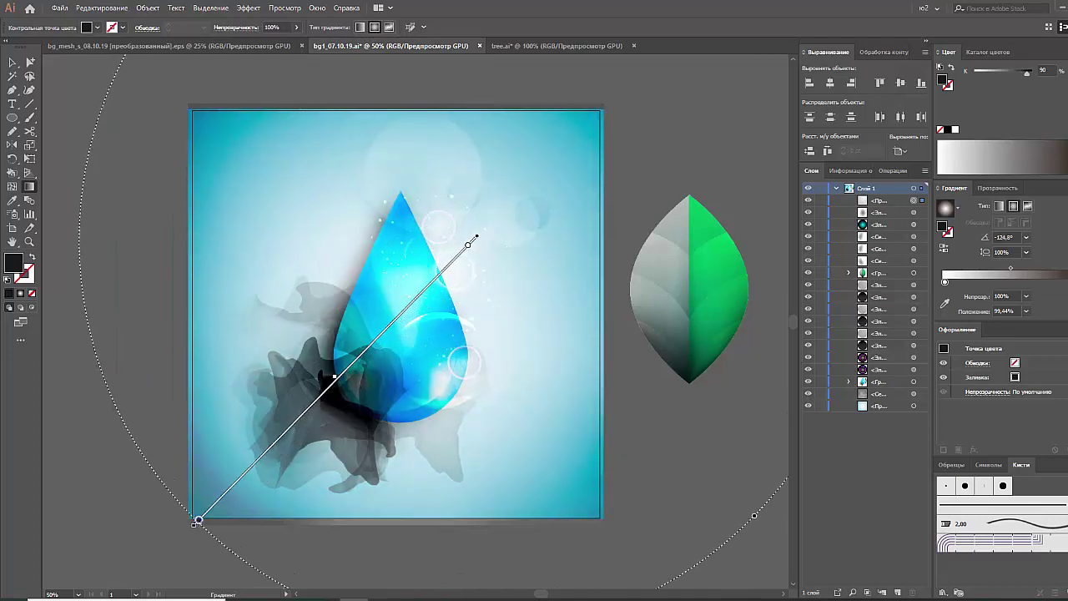
{"action": "key", "text": "v"}
{"action": "key", "text": "ctrl+shift+a"}
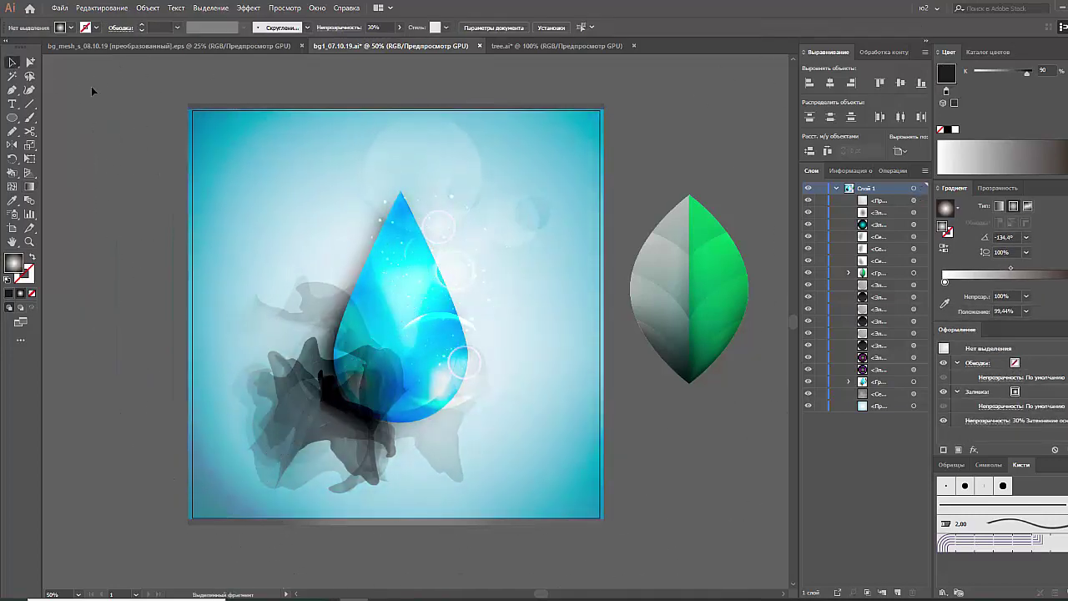
Lighten the bottom background gradient, redraw it diagonally at about -133.6°, and deselect everything
{"action": "left_click", "coordinate": [914, 407]}
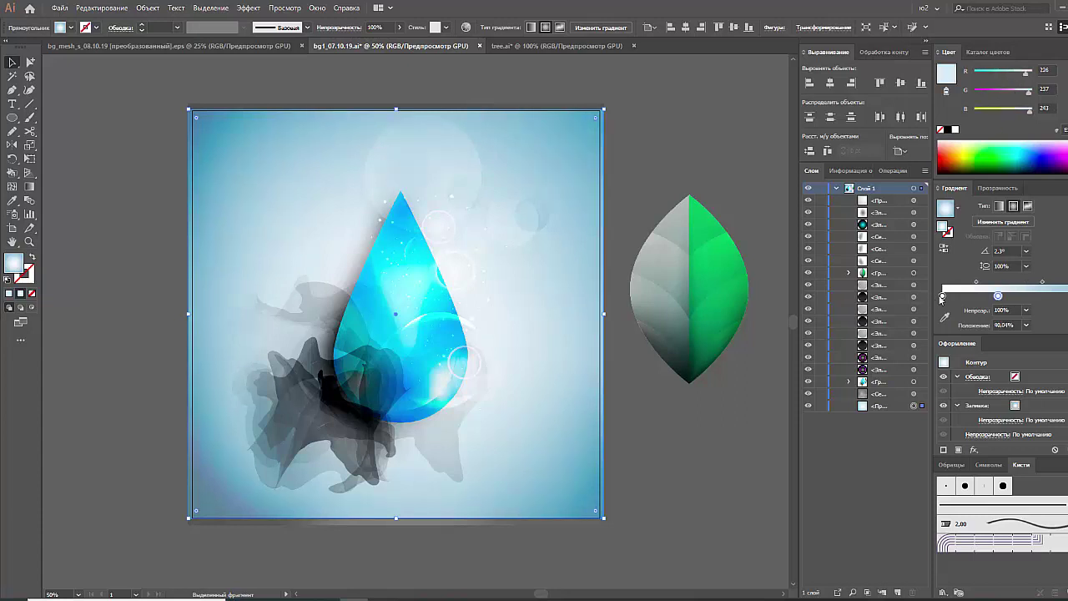
{"action": "left_click_drag", "start_coordinate": [1000, 296], "coordinate": [974, 296]}
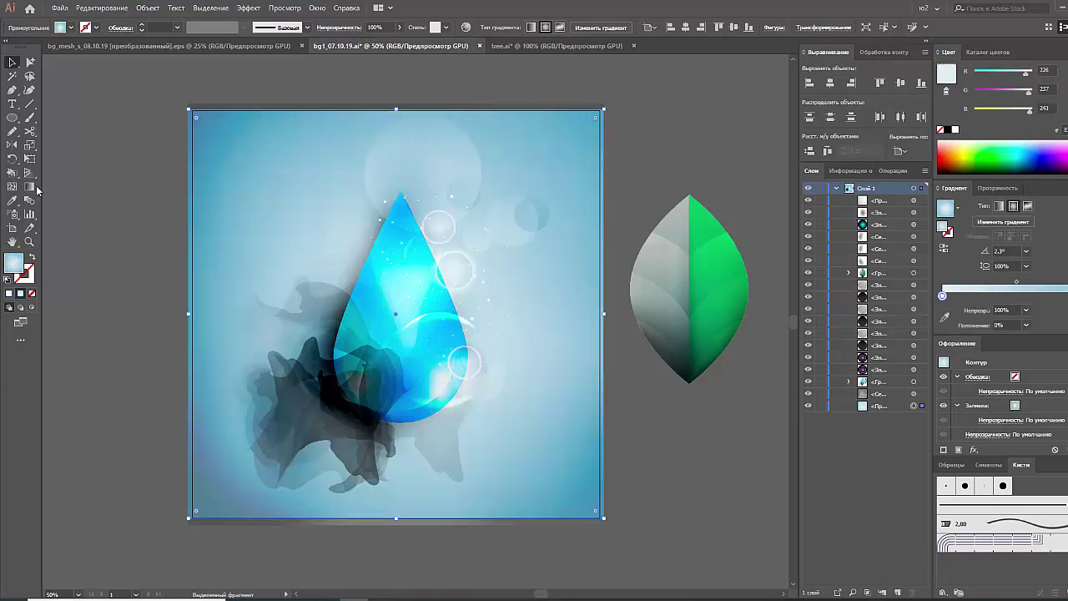
{"action": "left_click", "coordinate": [29, 186]}
{"action": "left_click_drag", "start_coordinate": [512, 204], "coordinate": [305, 469]}
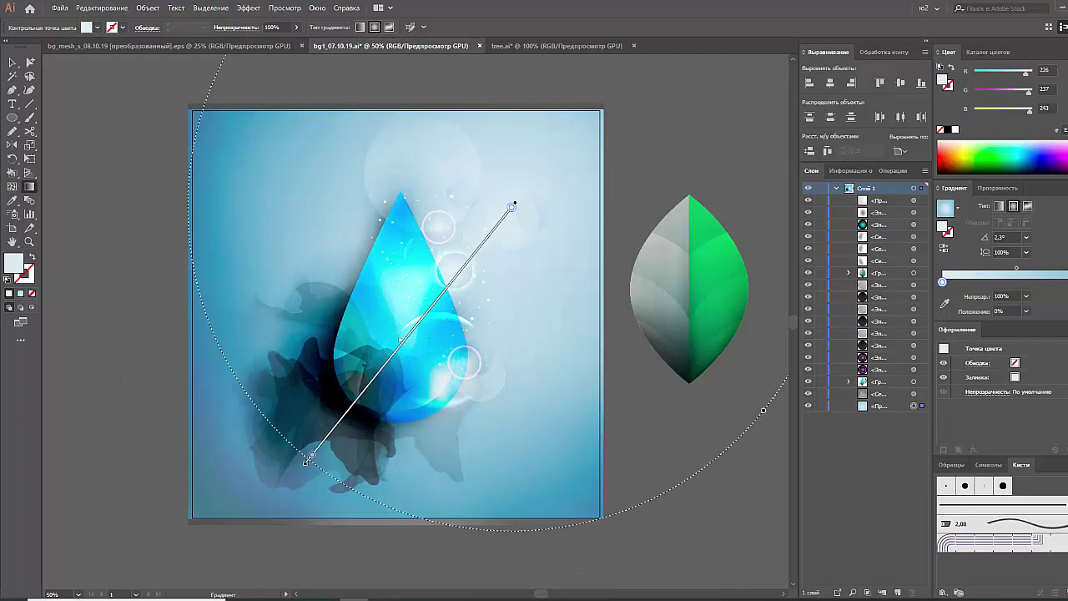
{"action": "left_click_drag", "start_coordinate": [450, 253], "coordinate": [194, 523]}
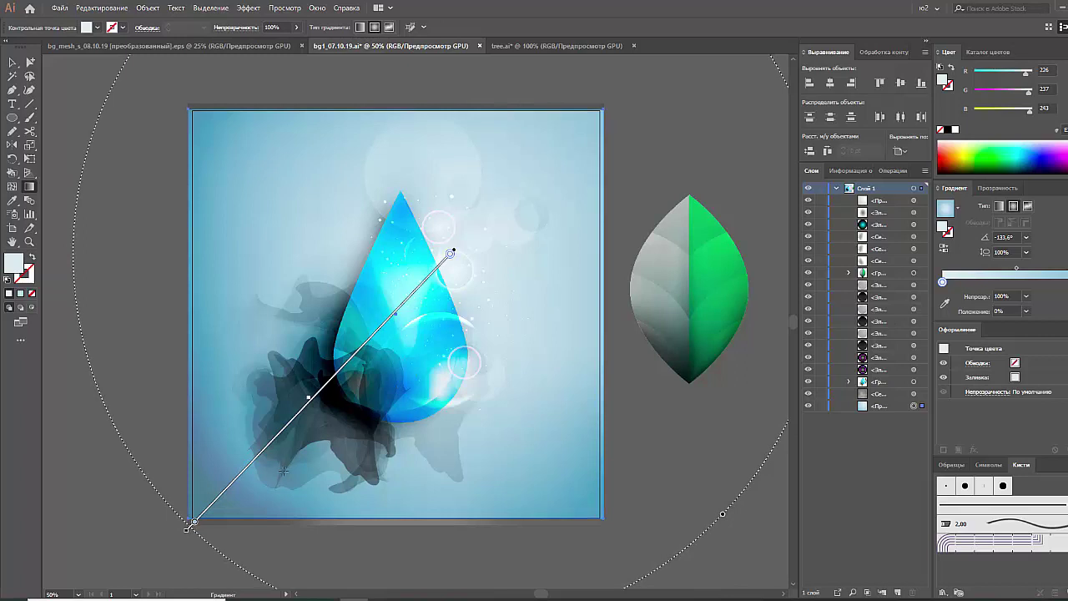
{"action": "left_click", "coordinate": [13, 61]}
{"action": "left_click", "coordinate": [80, 103]}
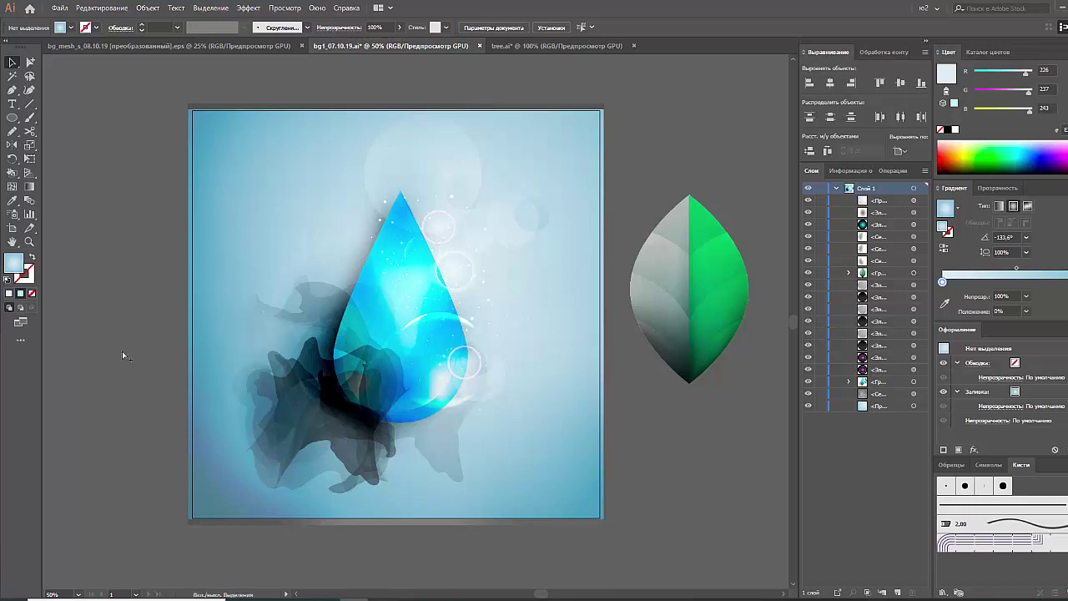
Save for Web as a 1000×1000 px JPEG, High 60%, named 7
{"action": "key", "text": "ctrl+alt+shift+s"}
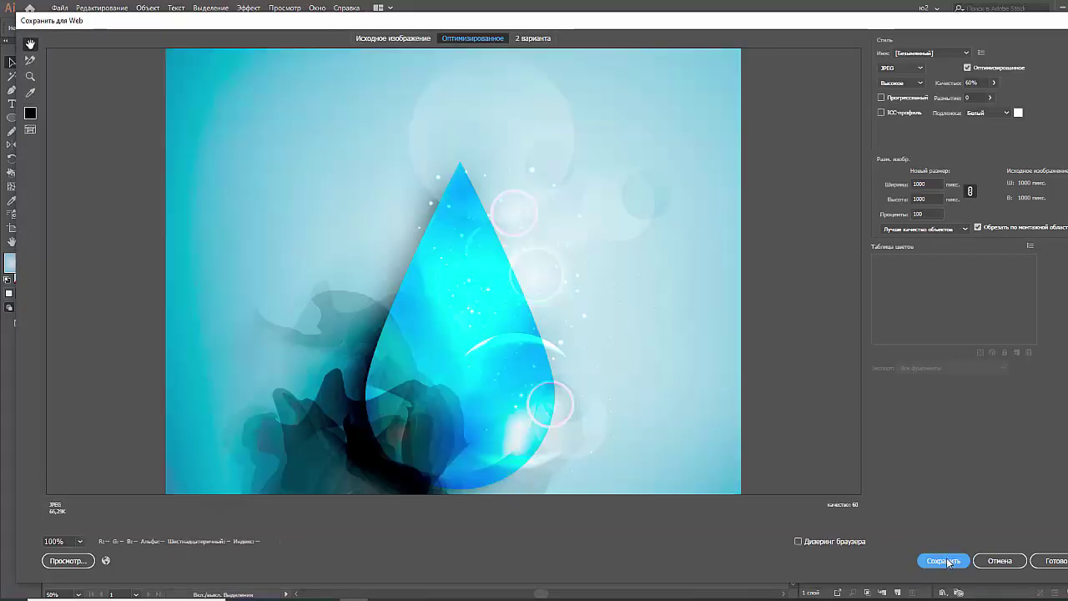
{"action": "left_click", "coordinate": [946, 561]}
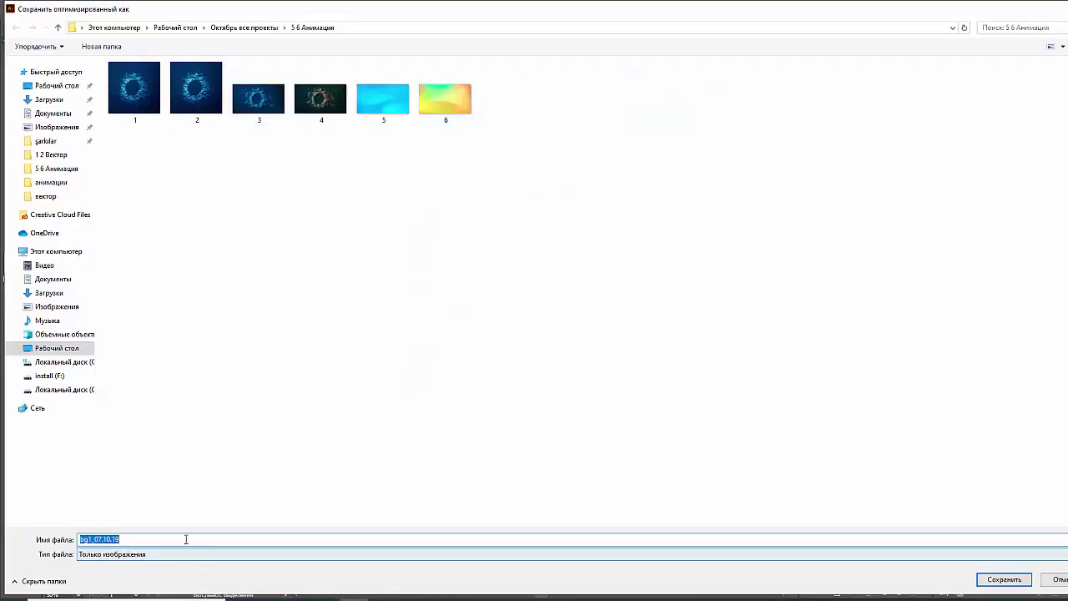
{"action": "type", "text": "7"}
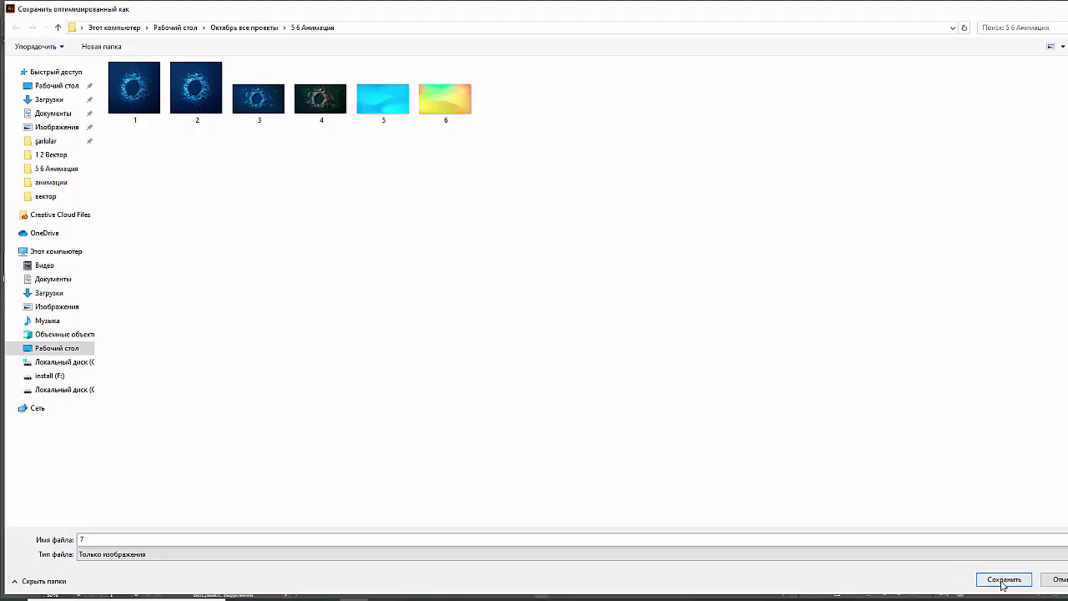
{"action": "left_click", "coordinate": [1001, 579]}
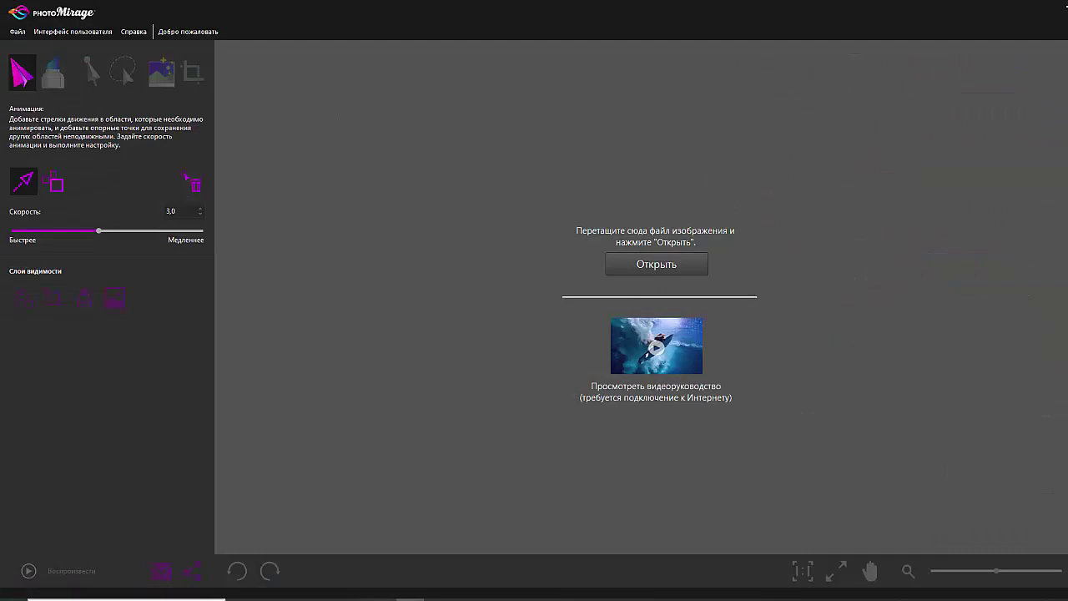
Load image 7 from the 5 6 Анимация folder into PhotoMirage and draw an arrow across the drop
{"action": "key", "text": "alt+Tab"}
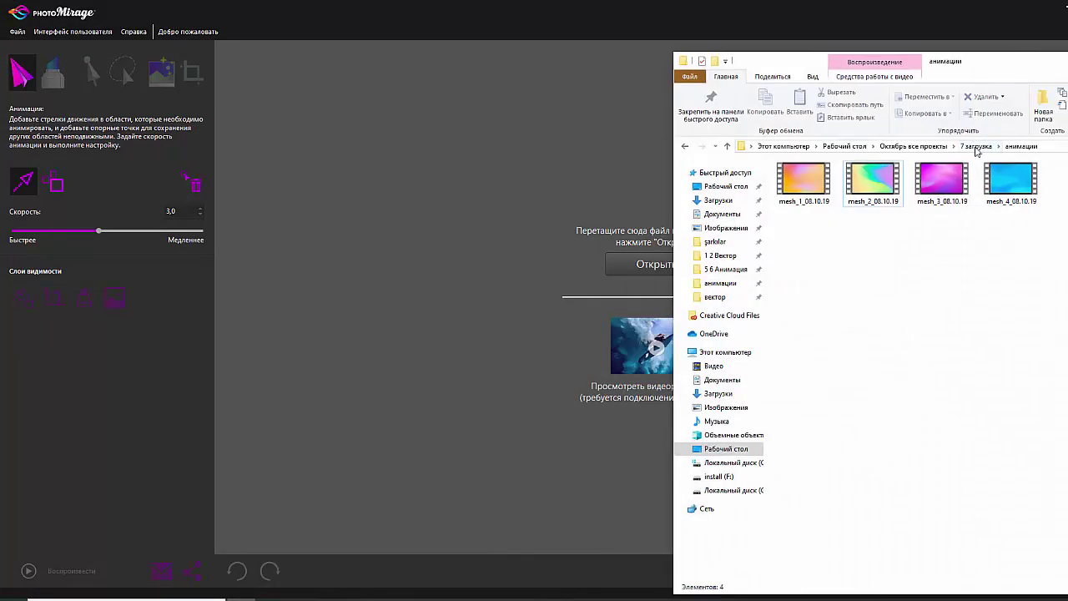
{"action": "left_click", "coordinate": [977, 146]}
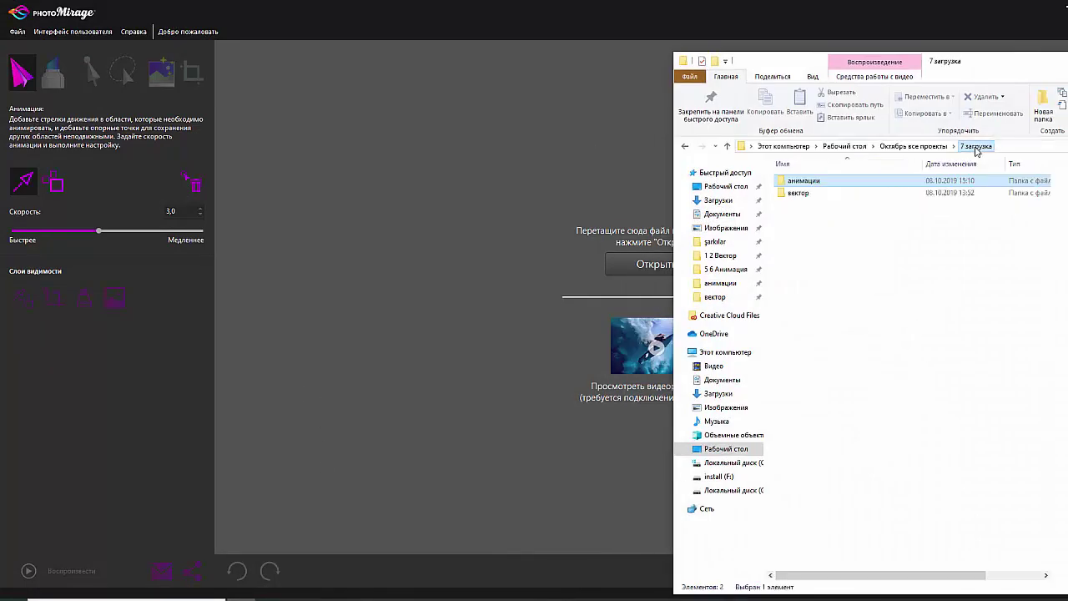
{"action": "left_click", "coordinate": [913, 150]}
{"action": "double_click", "coordinate": [817, 209]}
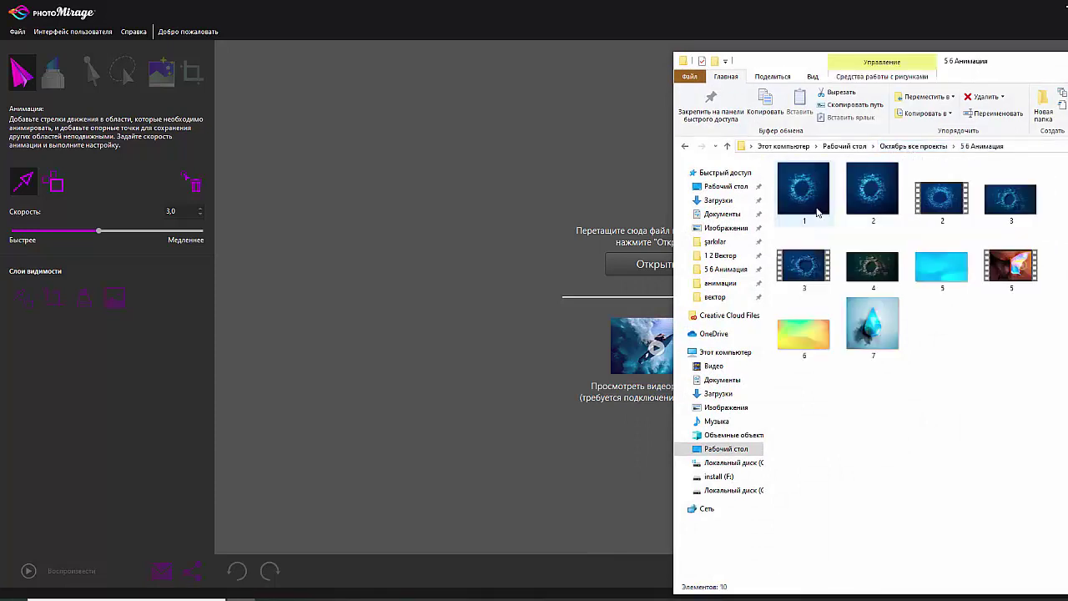
{"action": "left_click", "coordinate": [873, 327]}
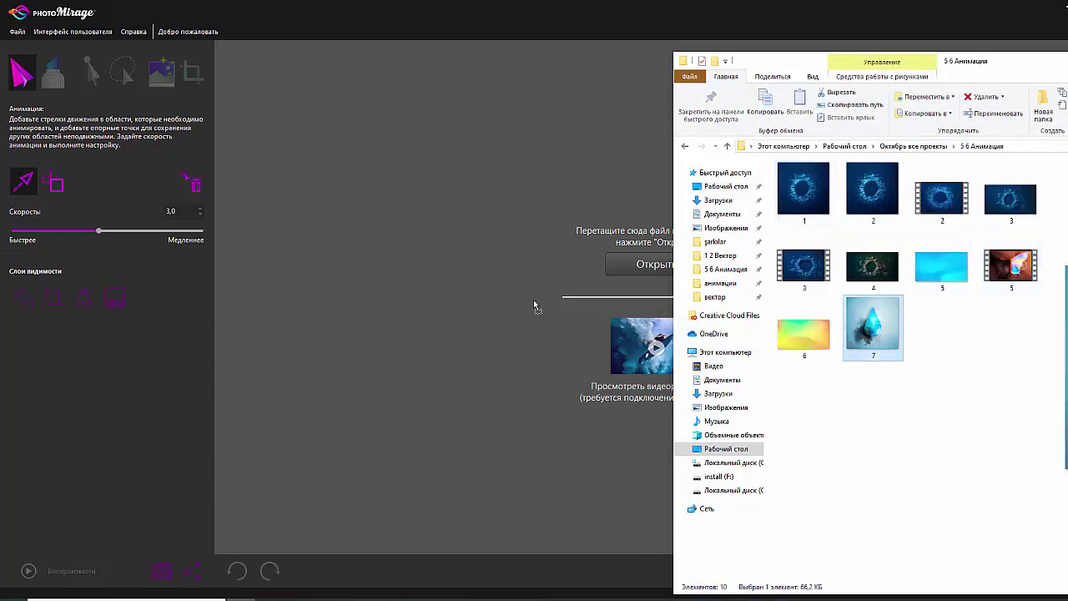
{"action": "left_click_drag", "start_coordinate": [534, 307], "coordinate": [528, 306]}
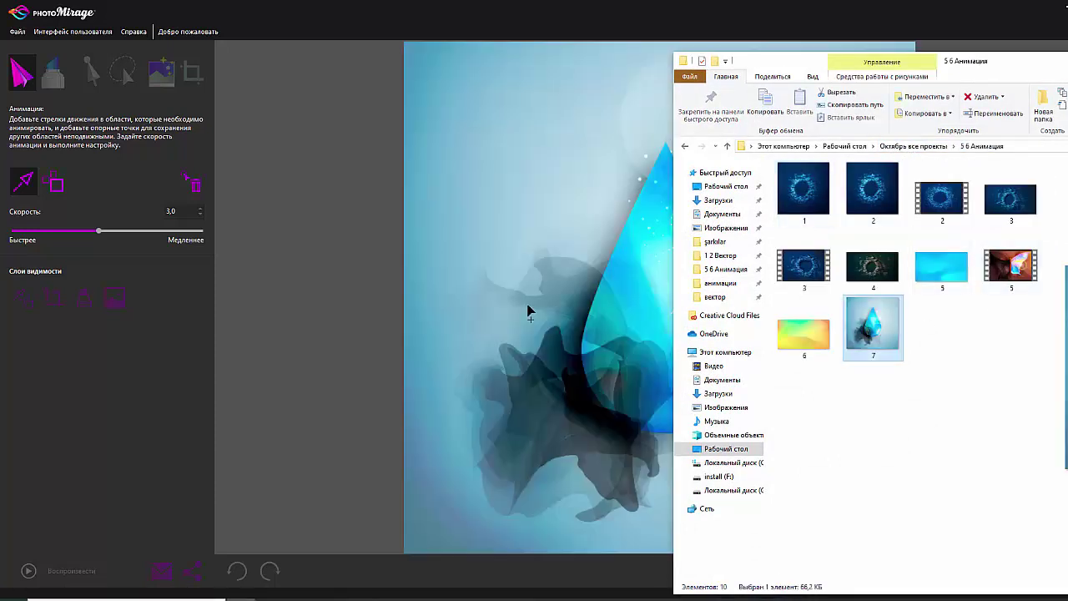
{"action": "left_click", "coordinate": [360, 292]}
{"action": "left_click_drag", "start_coordinate": [366, 286], "coordinate": [768, 237]}
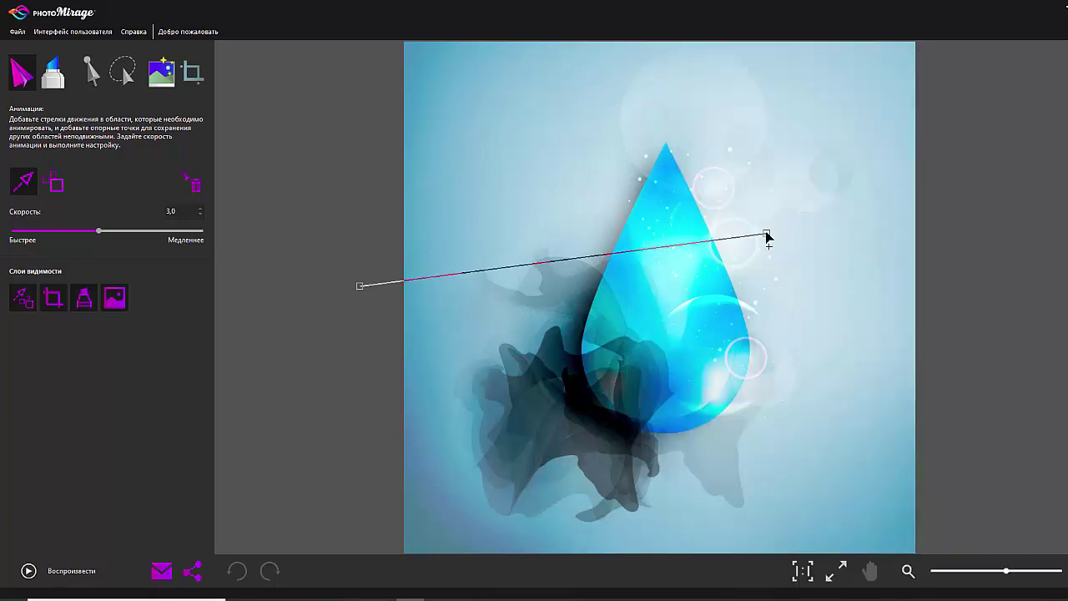
Draw trial motion arrows, undo them all, then add one short downward arrow on the smoke
{"action": "left_click_drag", "start_coordinate": [545, 142], "coordinate": [661, 215]}
{"action": "left_click_drag", "start_coordinate": [712, 289], "coordinate": [630, 407]}
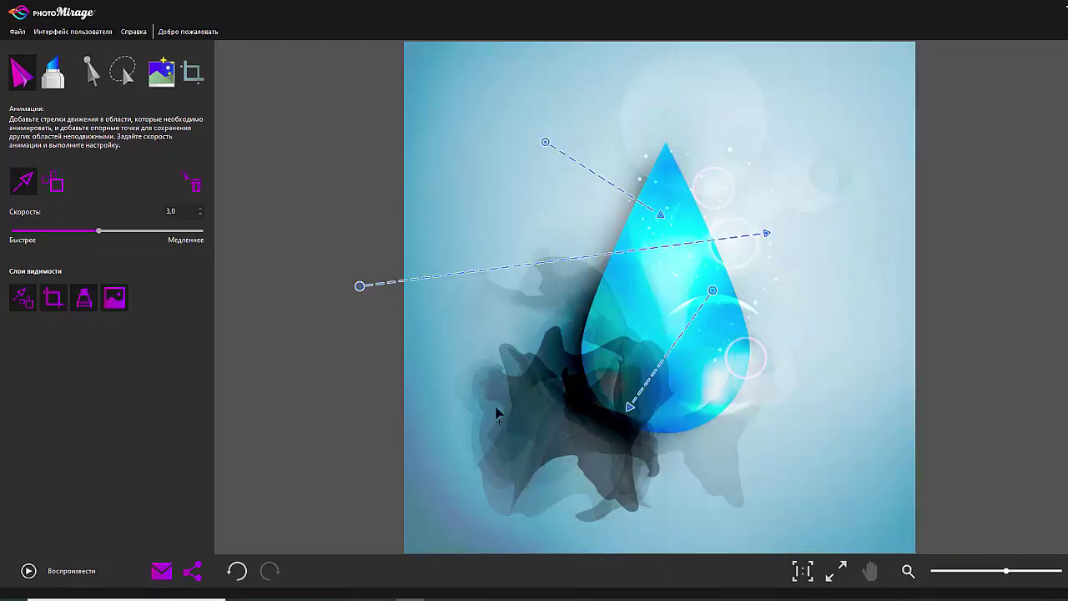
{"action": "left_click_drag", "start_coordinate": [497, 409], "coordinate": [576, 470]}
{"action": "left_click", "coordinate": [237, 570]}
{"action": "left_click", "coordinate": [238, 570]}
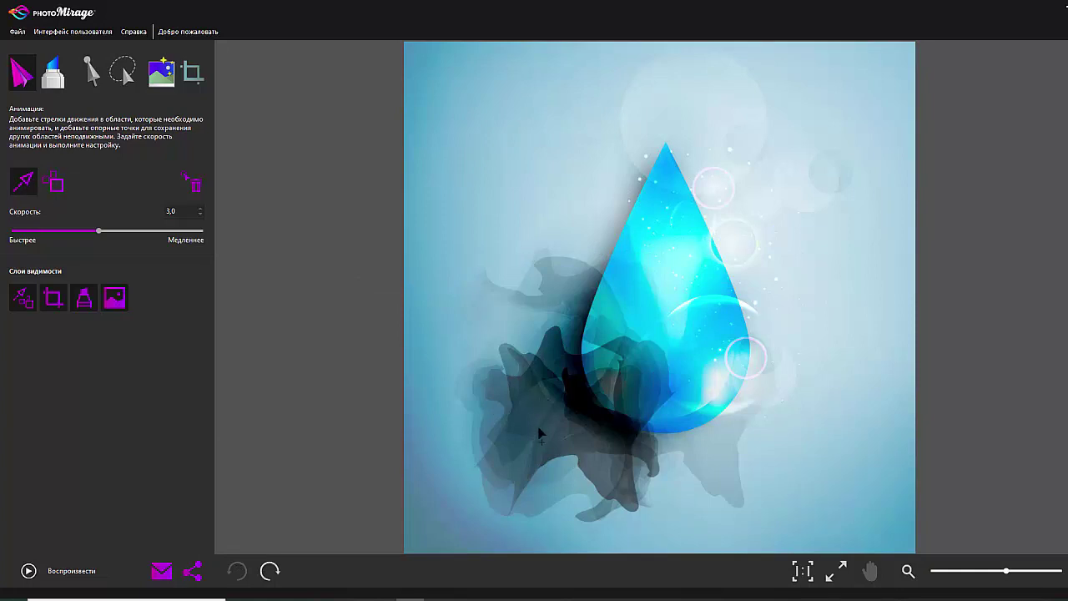
{"action": "left_click_drag", "start_coordinate": [530, 344], "coordinate": [535, 448]}
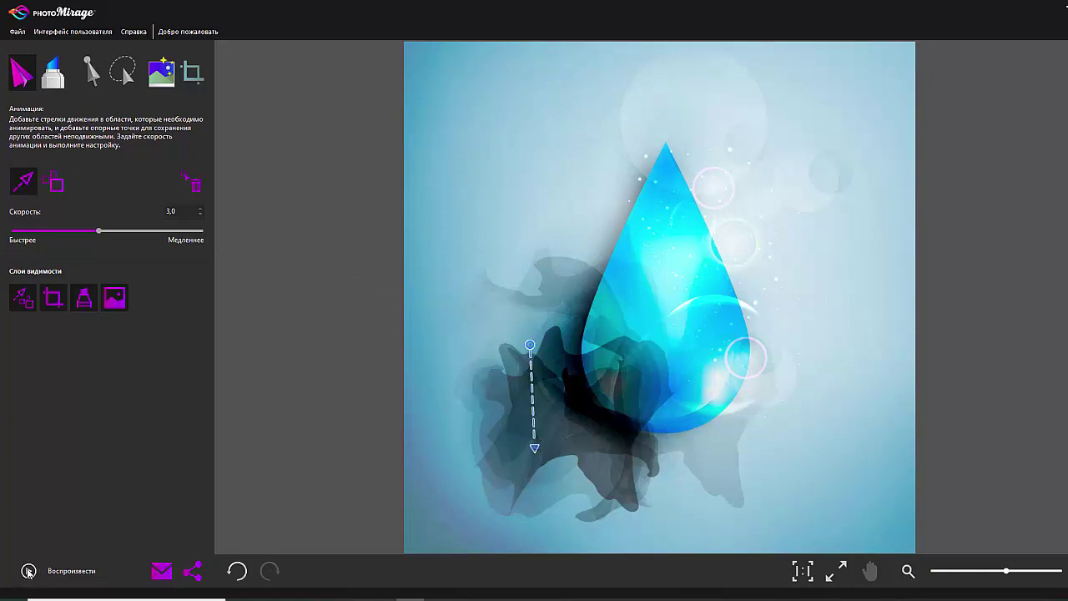
Preview the animation, pin four anchors along the drop's lower-left edge, and preview again
{"action": "left_click", "coordinate": [27, 572]}
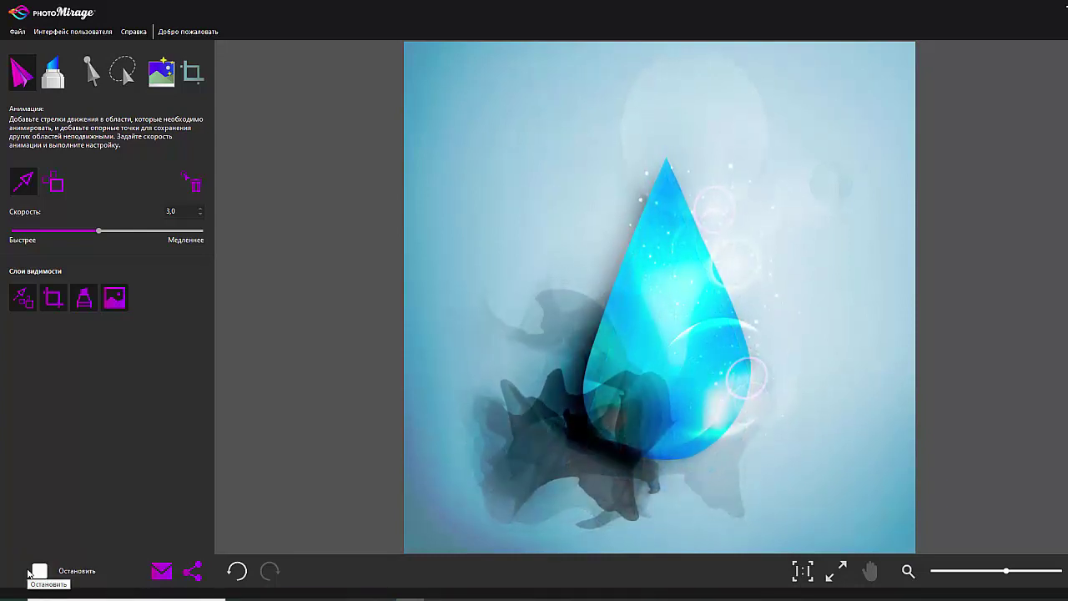
{"action": "left_click", "coordinate": [33, 571]}
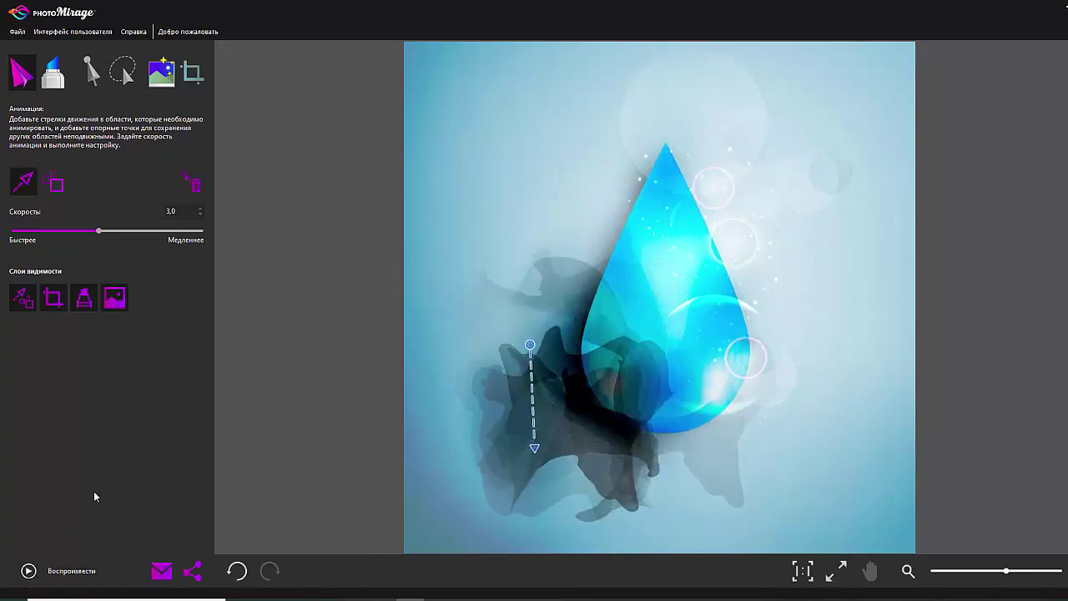
{"action": "left_click", "coordinate": [48, 182]}
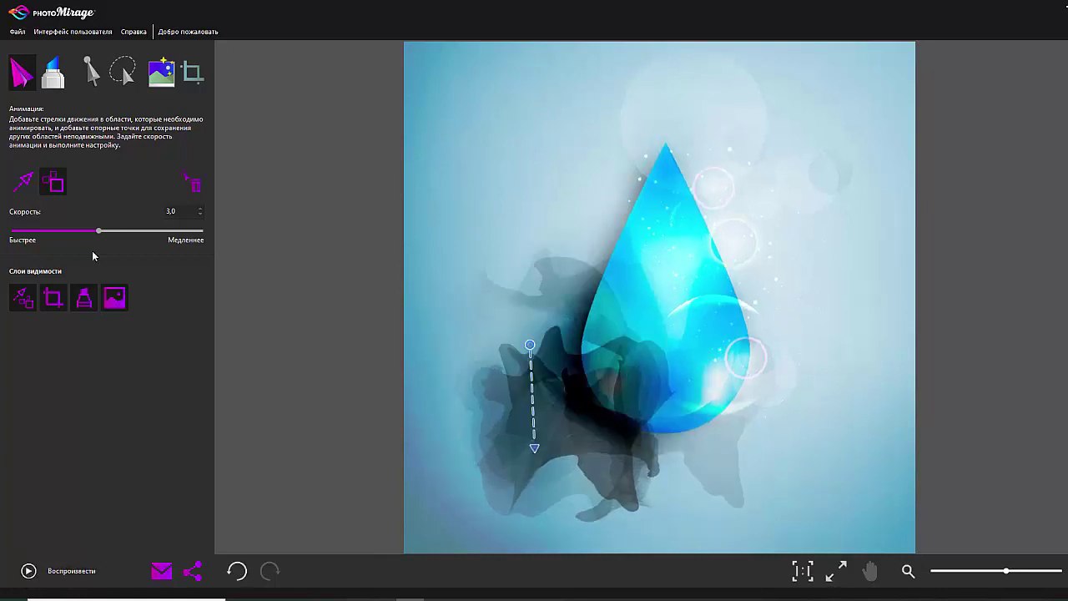
{"action": "left_click", "coordinate": [592, 344]}
{"action": "left_click", "coordinate": [666, 430]}
{"action": "left_click", "coordinate": [596, 302]}
{"action": "left_click", "coordinate": [611, 391]}
{"action": "left_click", "coordinate": [27, 571]}
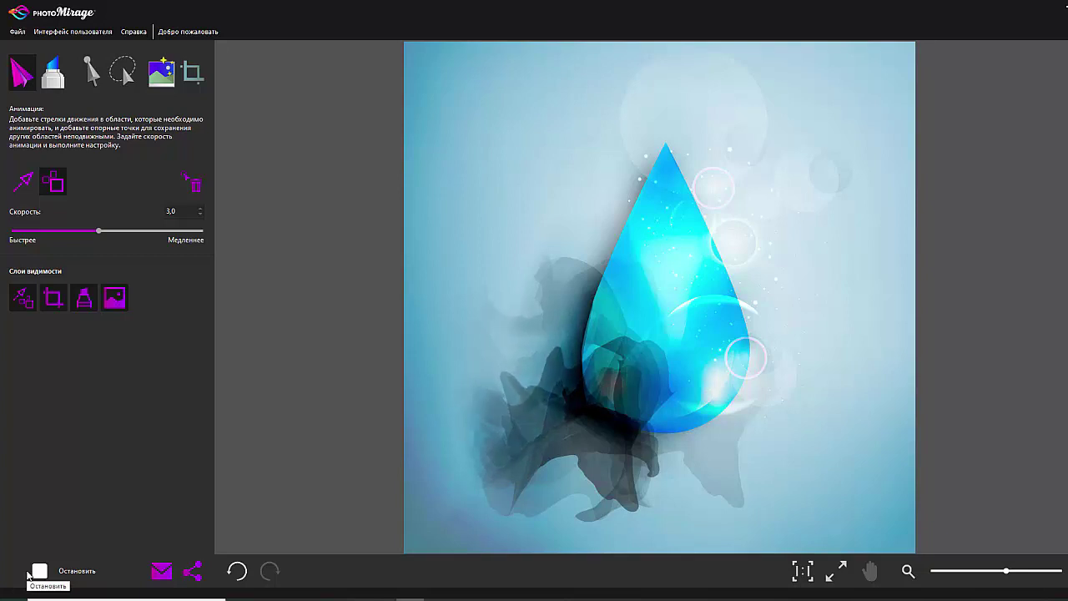
{"action": "left_click", "coordinate": [27, 570]}
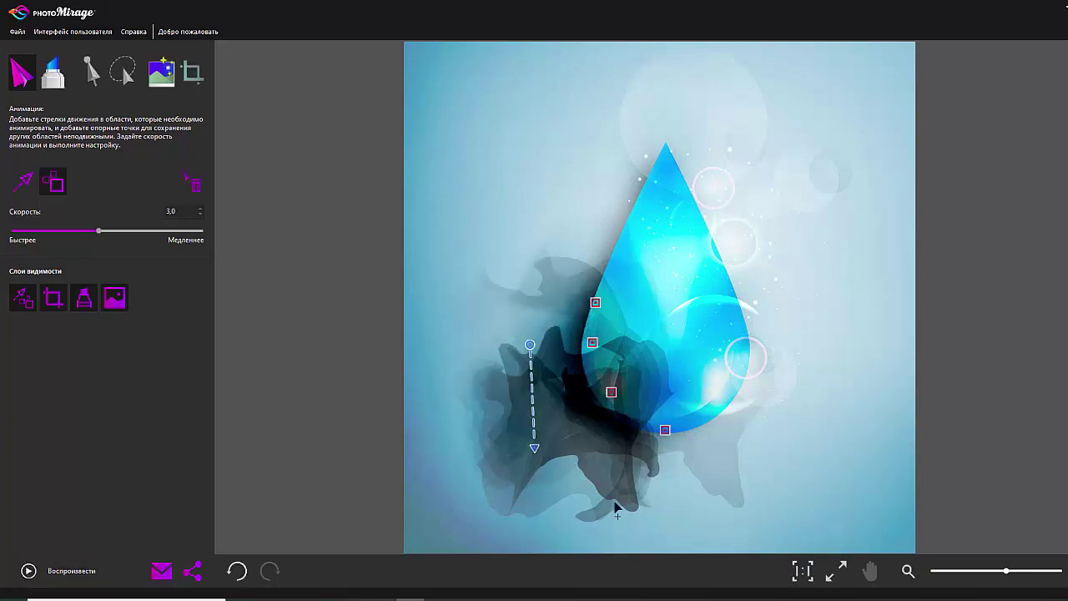
Draw a downward motion arrow inside the drop and preview the animation
{"action": "left_click", "coordinate": [24, 183]}
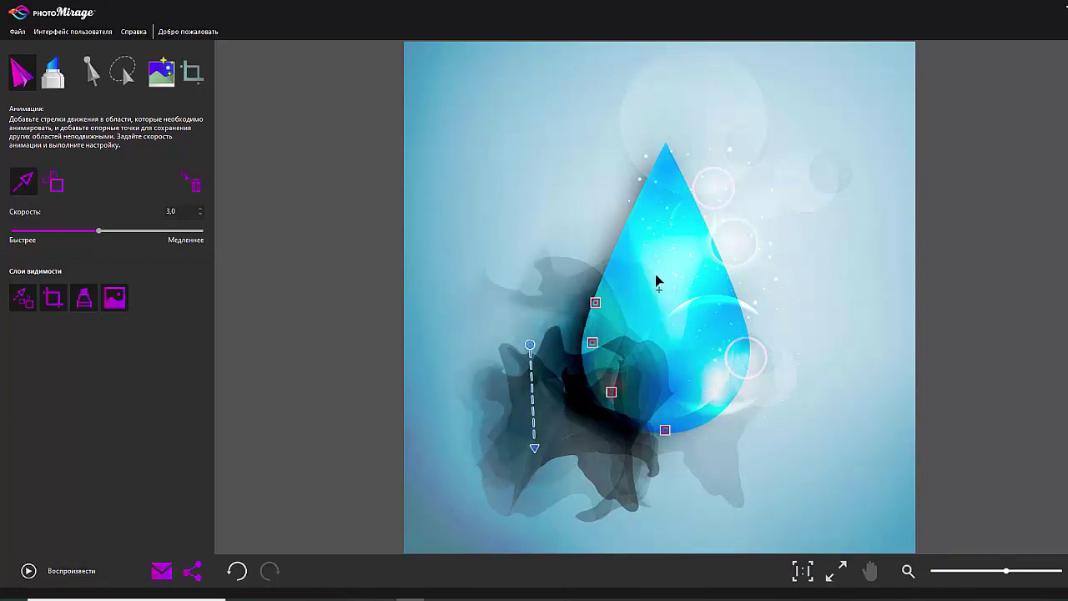
{"action": "left_click_drag", "start_coordinate": [656, 274], "coordinate": [662, 360]}
{"action": "left_click", "coordinate": [37, 575]}
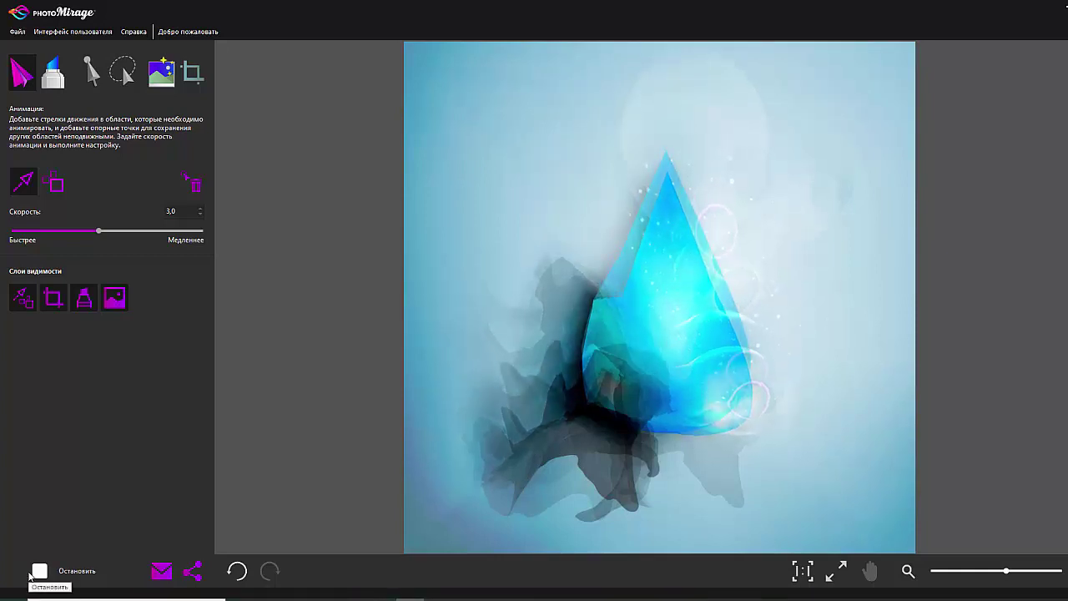
{"action": "left_click", "coordinate": [37, 573]}
Pin anchors around the drop's tip and right edge, then replay the preview
{"action": "left_click", "coordinate": [53, 182]}
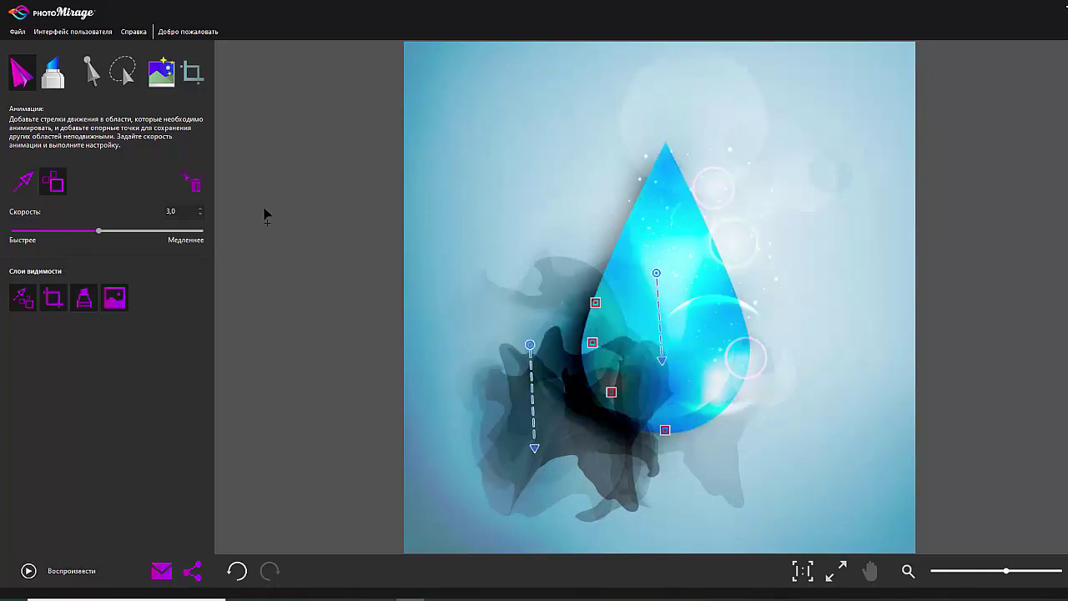
{"action": "left_click", "coordinate": [648, 196]}
{"action": "left_click", "coordinate": [666, 157]}
{"action": "left_click", "coordinate": [717, 272]}
{"action": "left_click", "coordinate": [736, 346]}
{"action": "left_click", "coordinate": [690, 229]}
{"action": "left_click", "coordinate": [726, 397]}
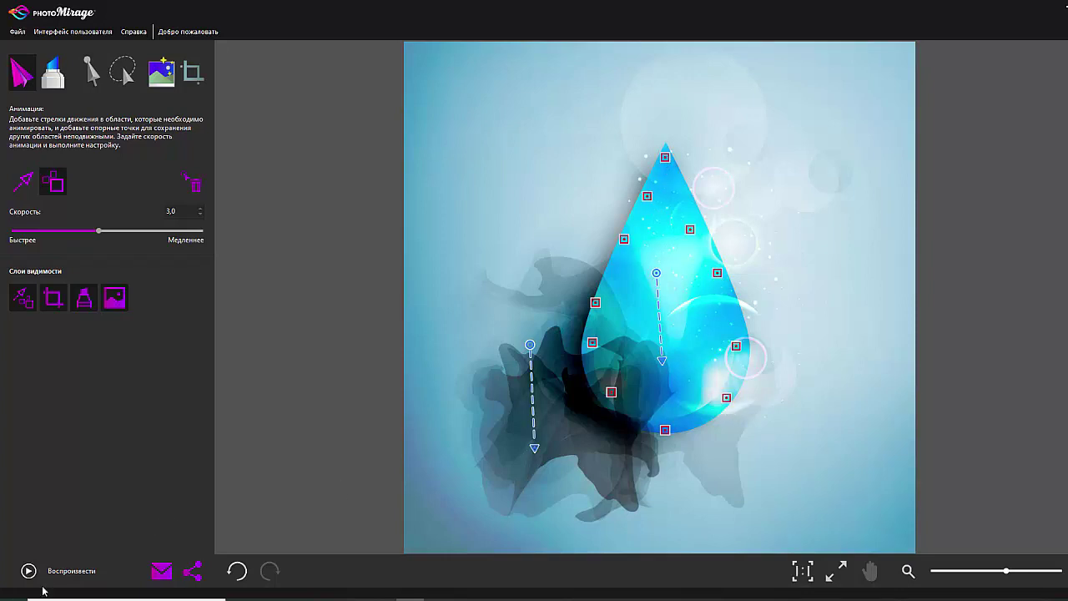
{"action": "left_click", "coordinate": [28, 571]}
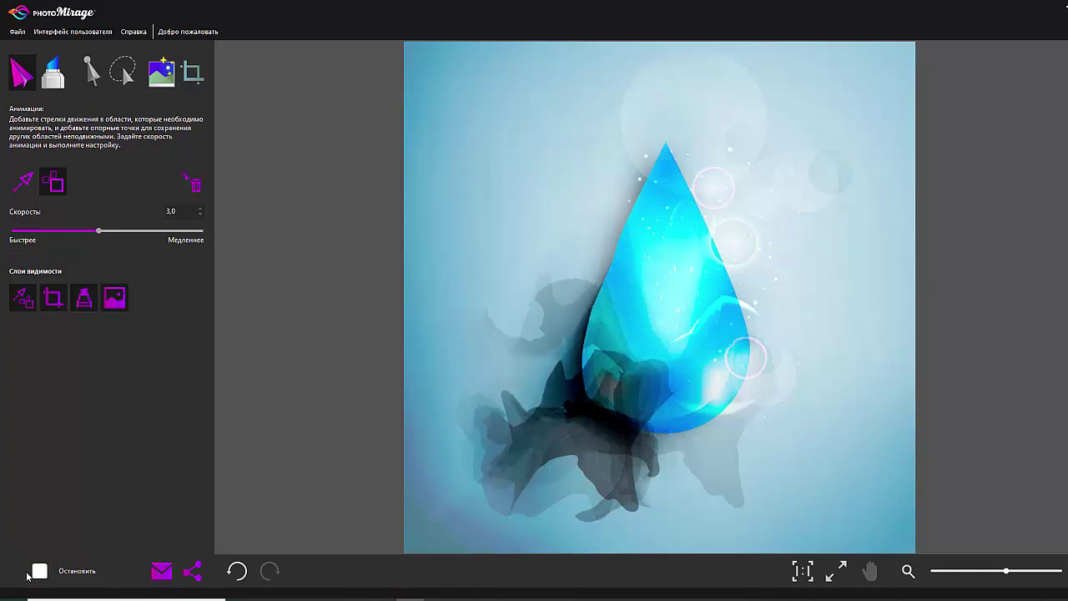
{"action": "left_click", "coordinate": [28, 573]}
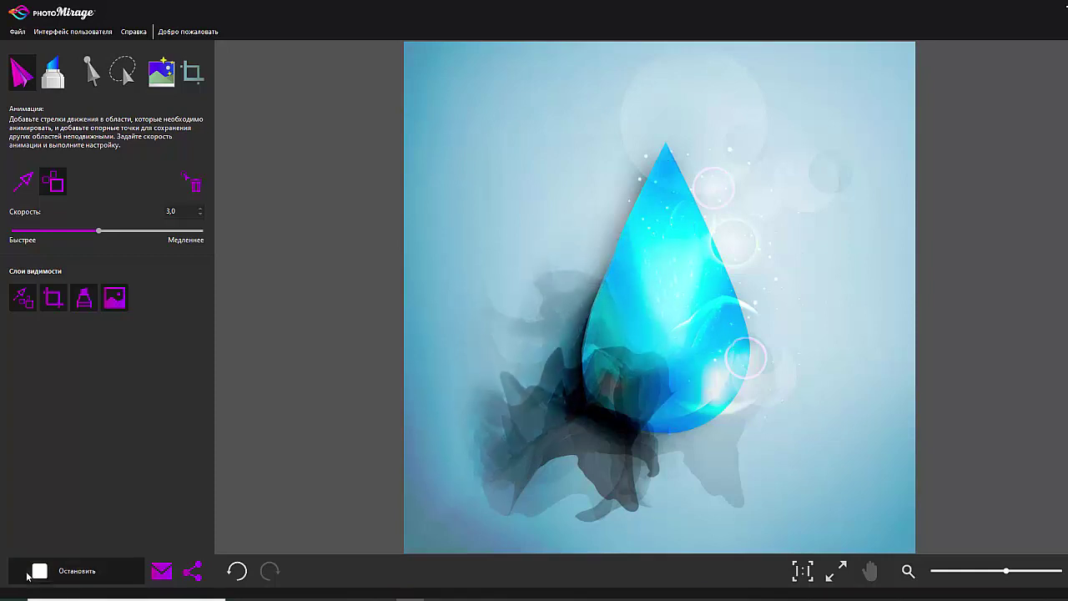
{"action": "left_click", "coordinate": [27, 571]}
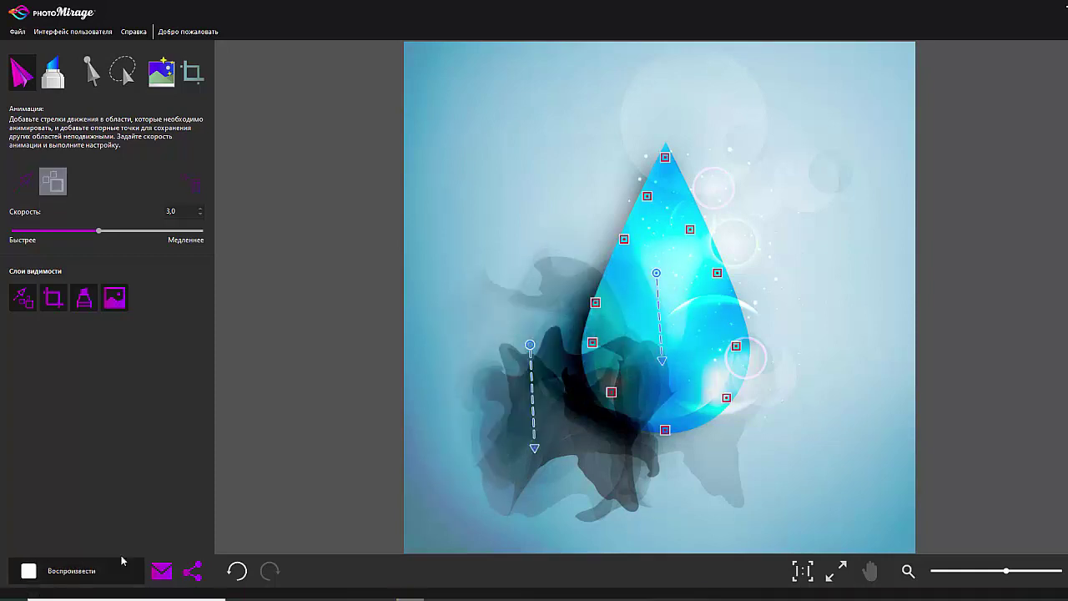
{"action": "left_click", "coordinate": [92, 73]}
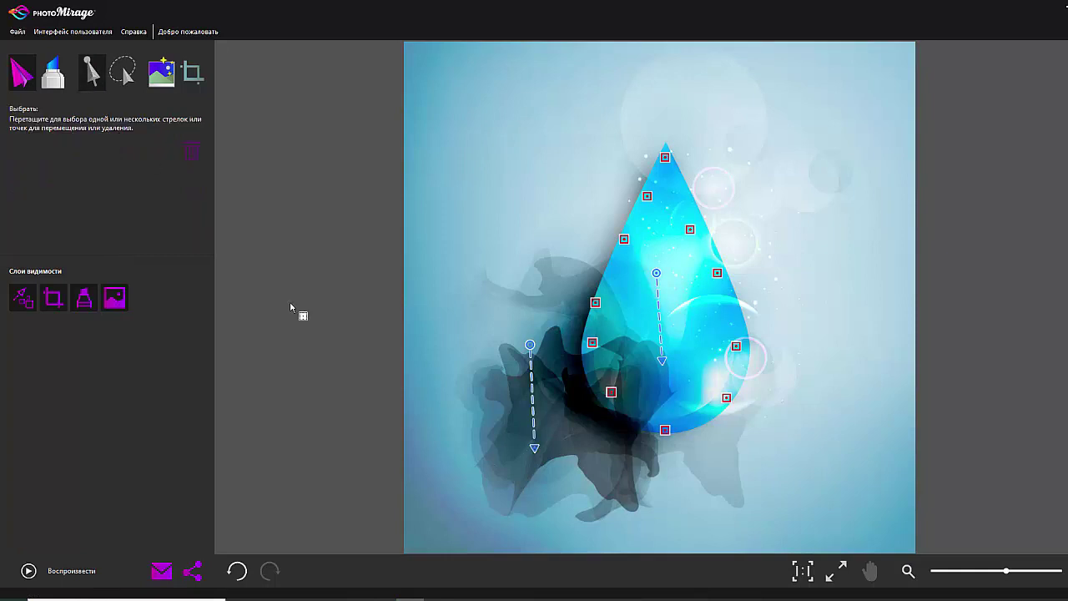
Select an anchor on the drop and play and stop the animation preview
{"action": "left_click", "coordinate": [612, 393]}
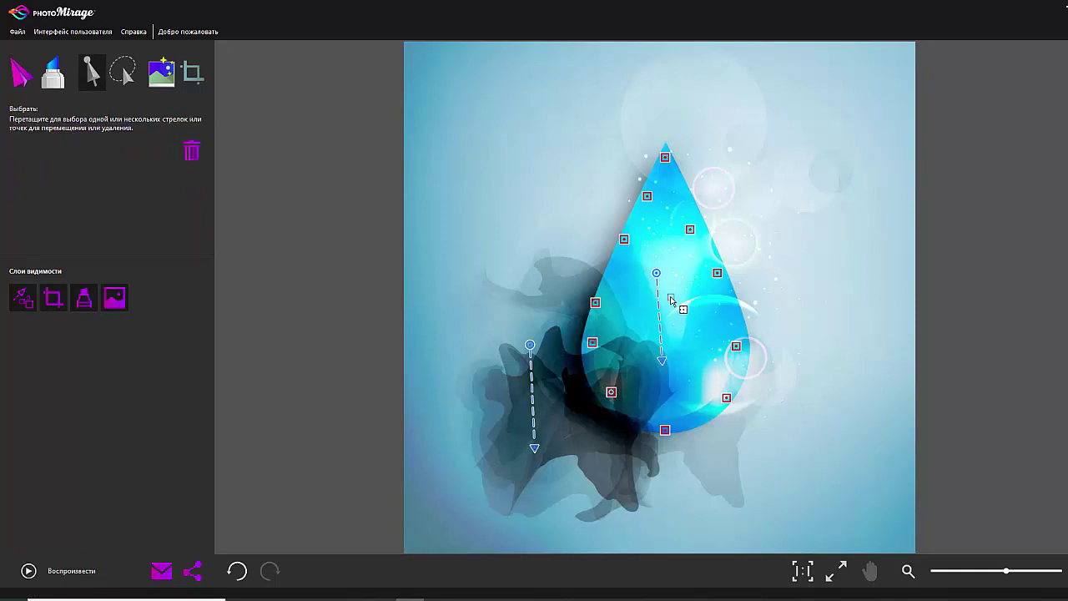
{"action": "left_click", "coordinate": [27, 571]}
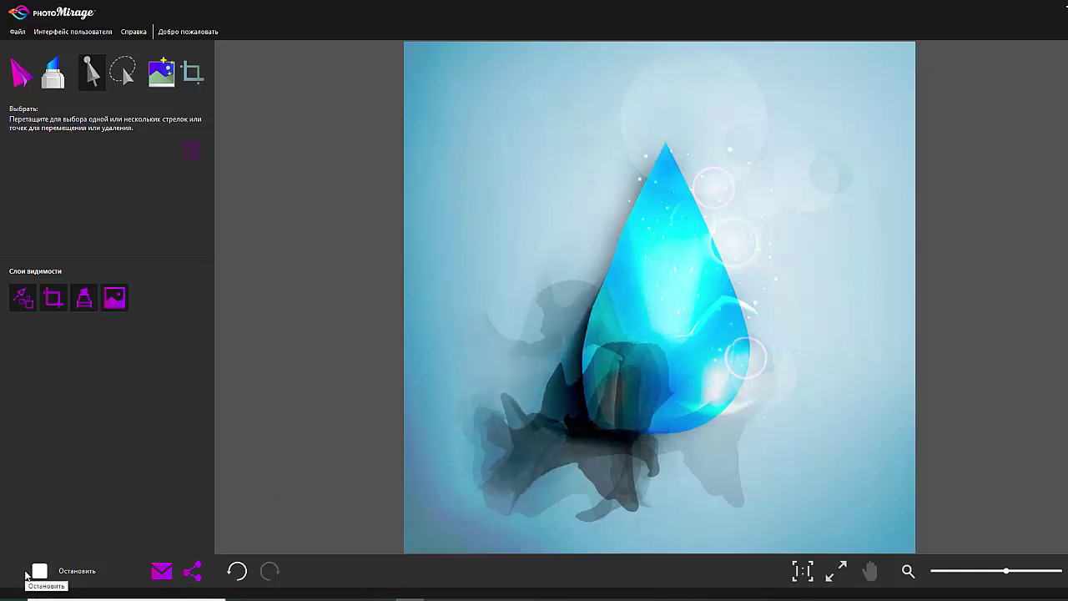
{"action": "left_click", "coordinate": [28, 571]}
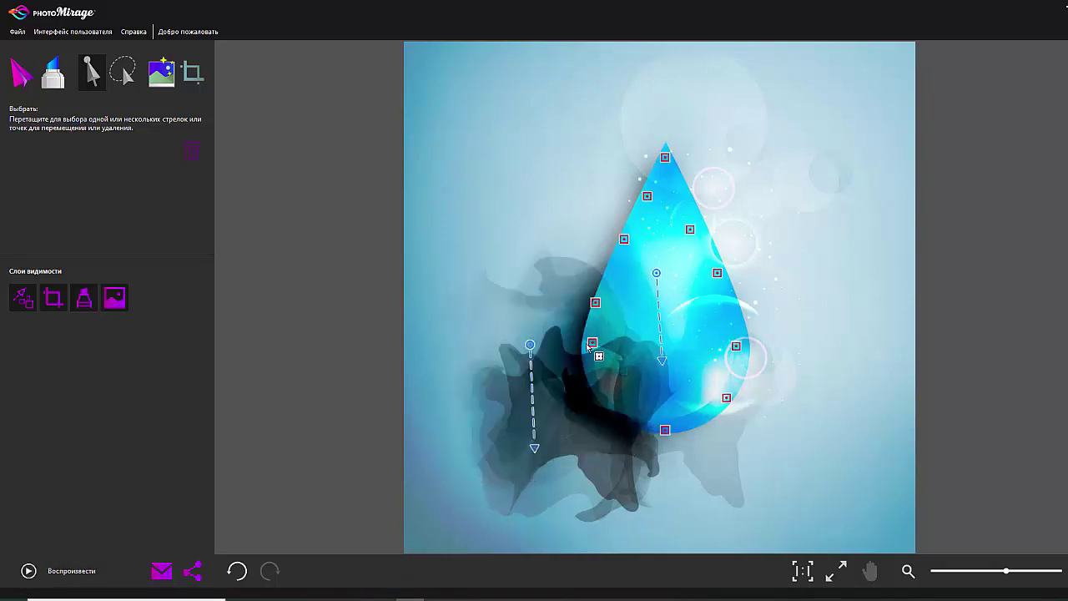
Nudge the drop's left-edge anchor slightly left and replay the preview to check it
{"action": "left_click", "coordinate": [592, 344]}
{"action": "left_click_drag", "start_coordinate": [578, 342], "coordinate": [575, 343]}
{"action": "left_click", "coordinate": [28, 571]}
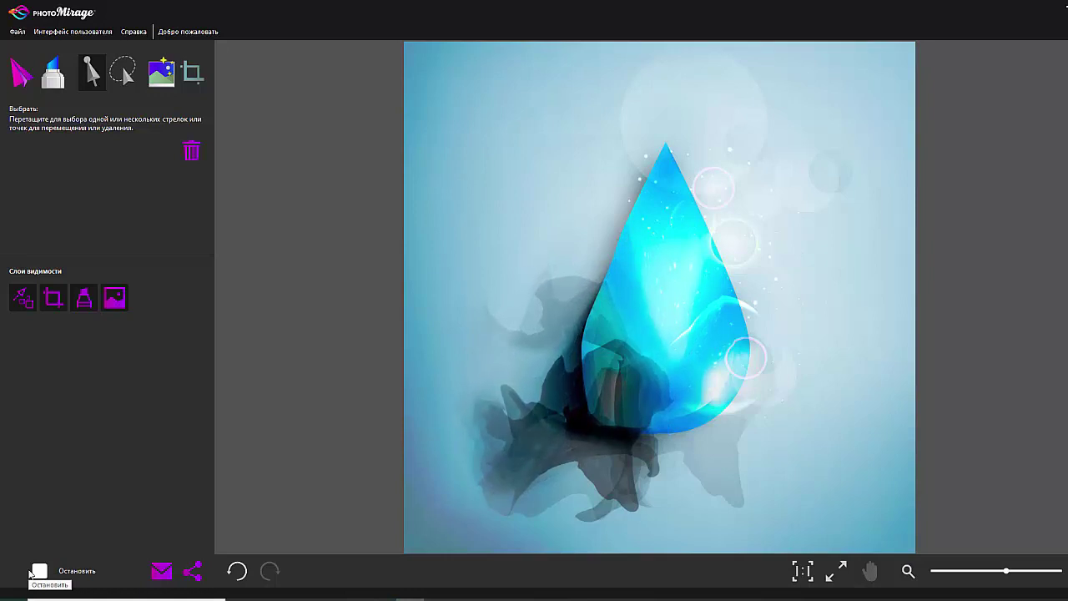
{"action": "left_click", "coordinate": [30, 573]}
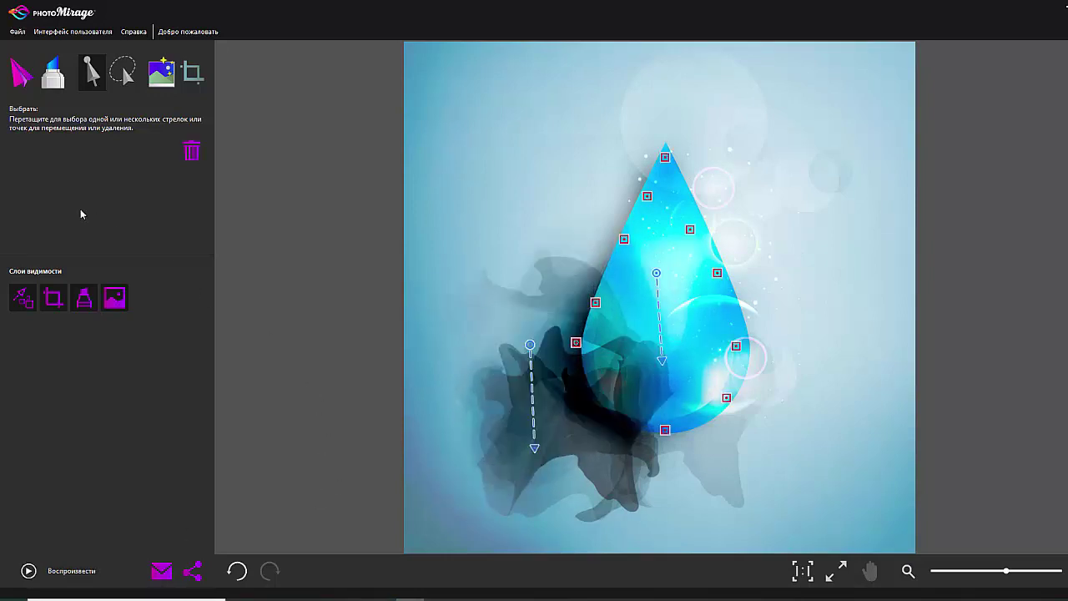
{"action": "left_click", "coordinate": [23, 82]}
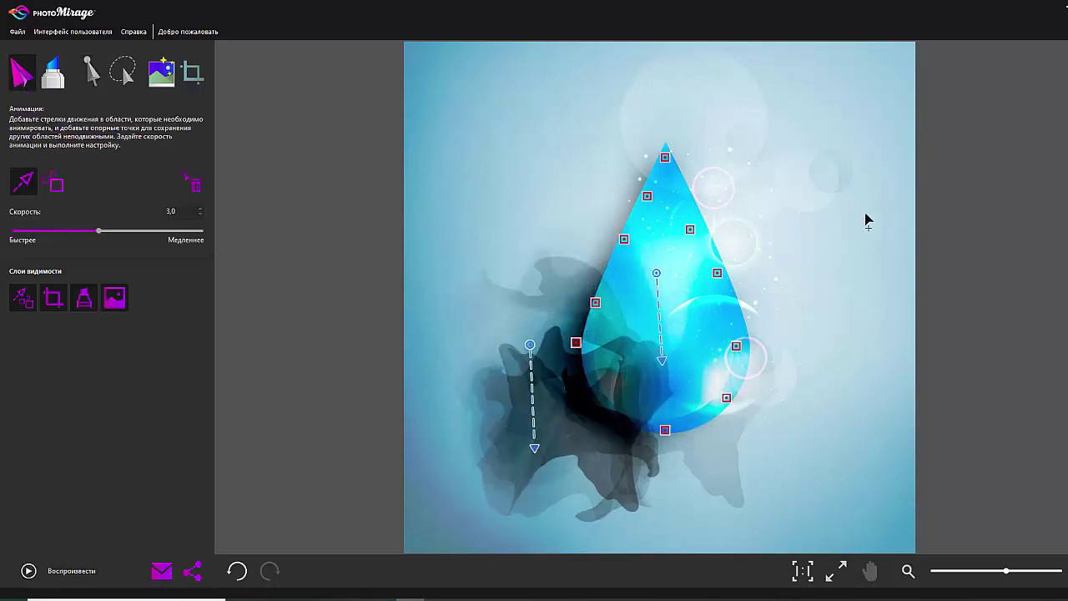
Add a downward and a horizontal flow arrow right of the drop and preview them
{"action": "left_click_drag", "start_coordinate": [747, 224], "coordinate": [745, 241]}
{"action": "left_click_drag", "start_coordinate": [808, 352], "coordinate": [850, 345]}
{"action": "left_click", "coordinate": [28, 572]}
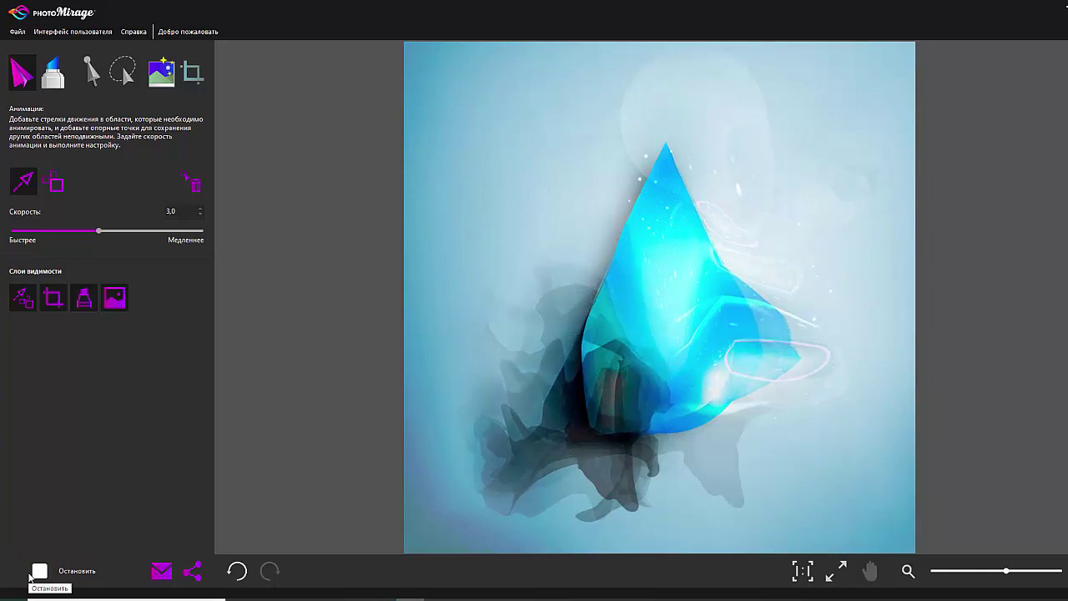
{"action": "left_click", "coordinate": [30, 573]}
Move the horizontal arrow up, rotate it vertical near the right edge, and preview
{"action": "left_click", "coordinate": [50, 185]}
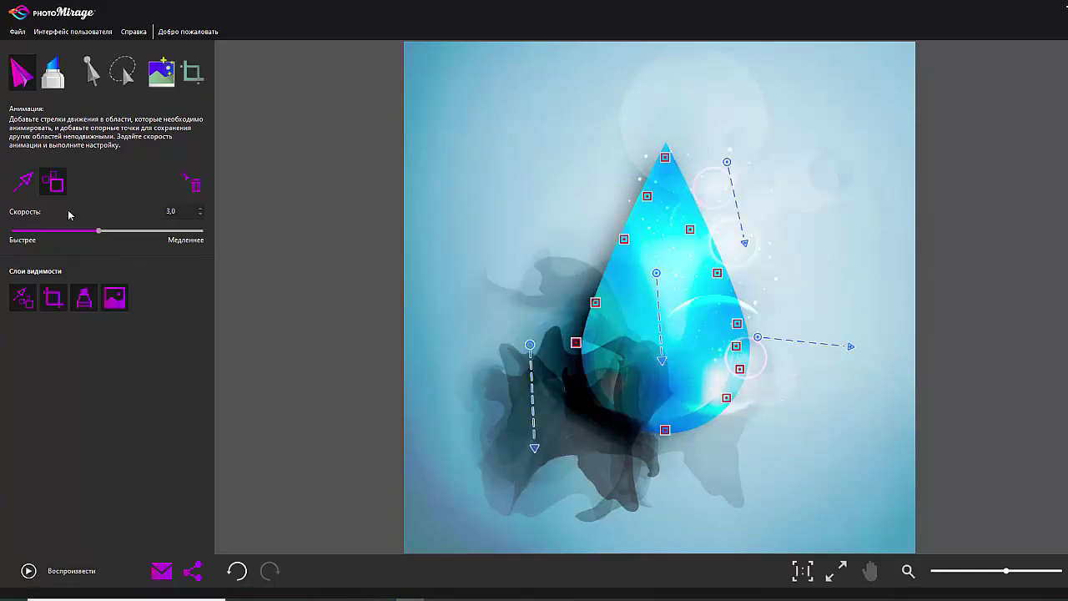
{"action": "left_click", "coordinate": [94, 77]}
{"action": "mouse_move", "coordinate": [766, 319]}
{"action": "left_mouse_down"}
{"action": "mouse_move", "coordinate": [822, 357]}
{"action": "mouse_move", "coordinate": [878, 205]}
{"action": "left_mouse_up"}
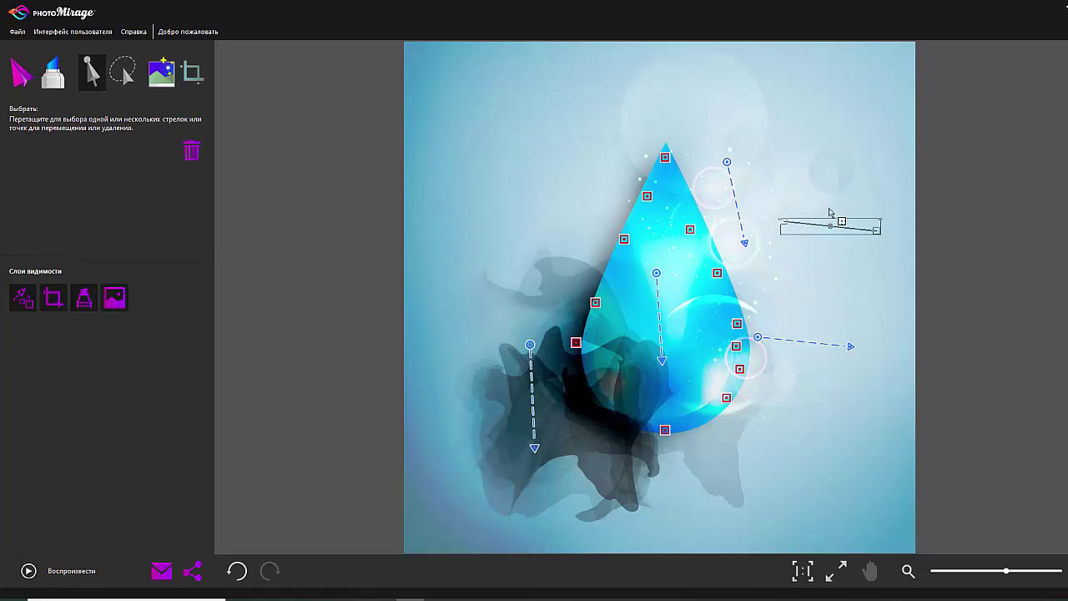
{"action": "left_click_drag", "start_coordinate": [837, 167], "coordinate": [803, 148]}
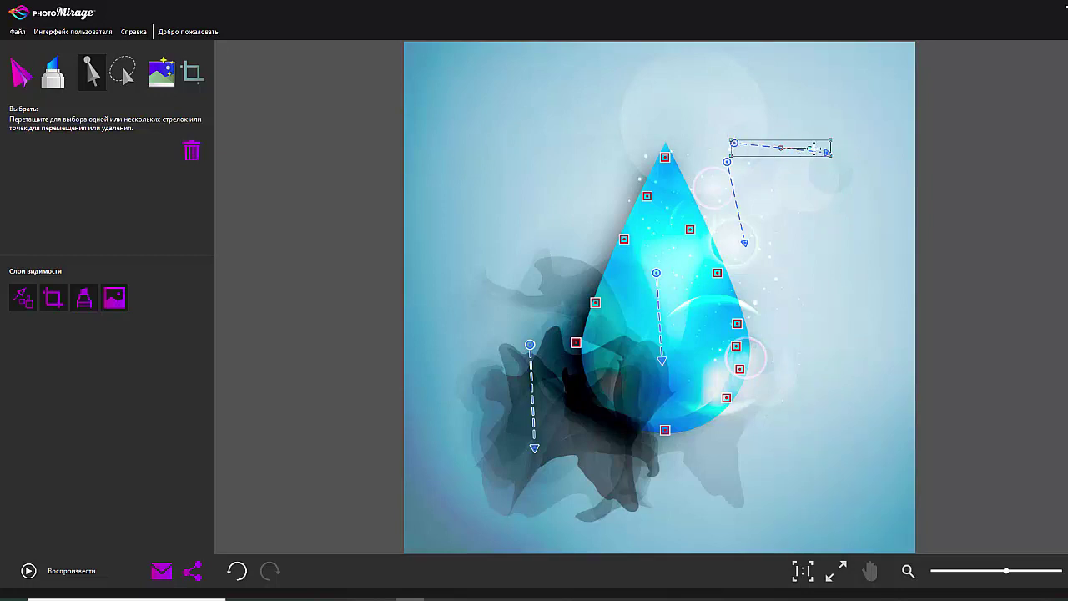
{"action": "left_click_drag", "start_coordinate": [810, 148], "coordinate": [781, 100]}
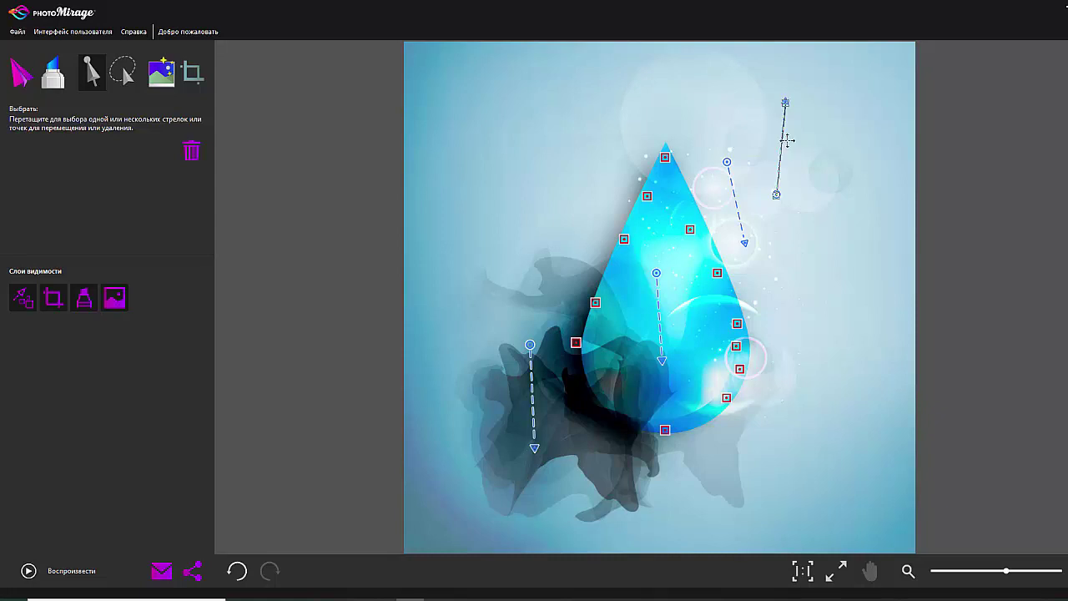
{"action": "left_click_drag", "start_coordinate": [776, 188], "coordinate": [816, 228]}
{"action": "left_click", "coordinate": [32, 572]}
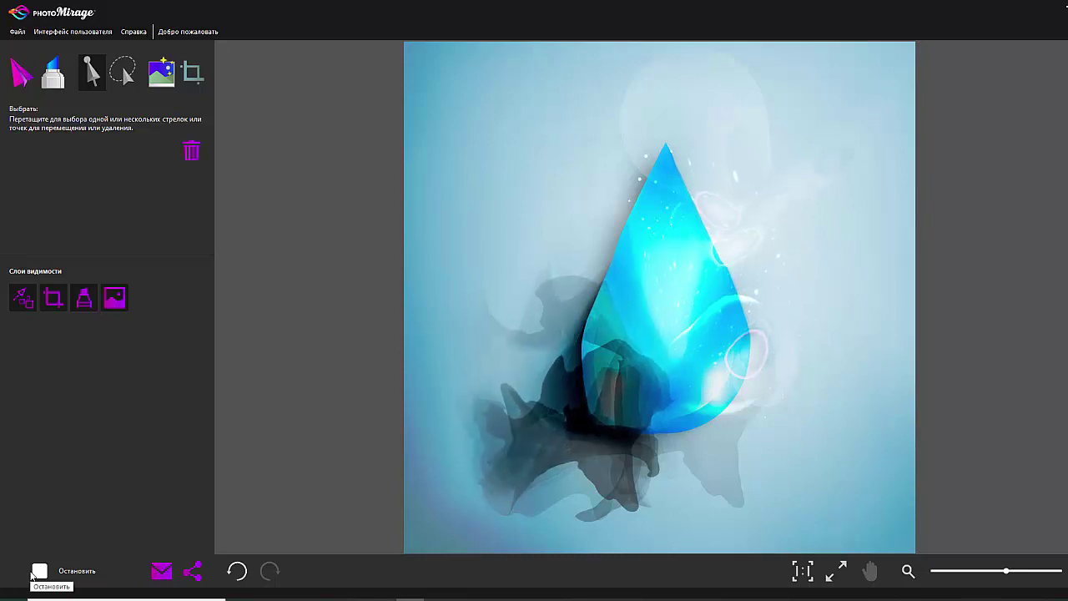
{"action": "left_click", "coordinate": [31, 573]}
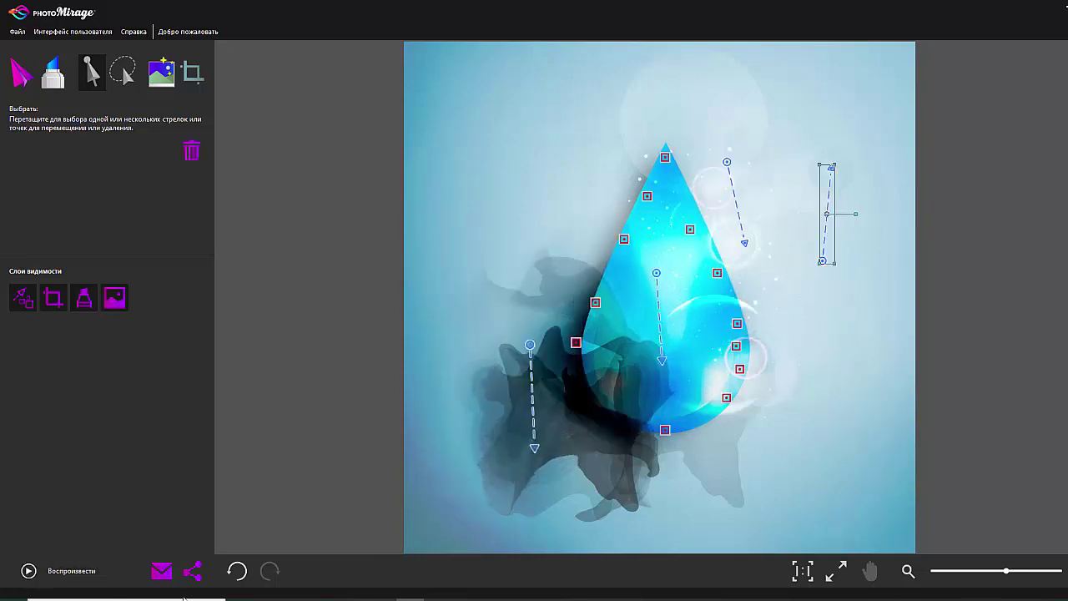
Undo the arrow edits back to the two downward arrows and replay the animation
{"action": "left_click", "coordinate": [269, 573]}
{"action": "left_click", "coordinate": [268, 572]}
{"action": "key", "text": "ctrl+z"}
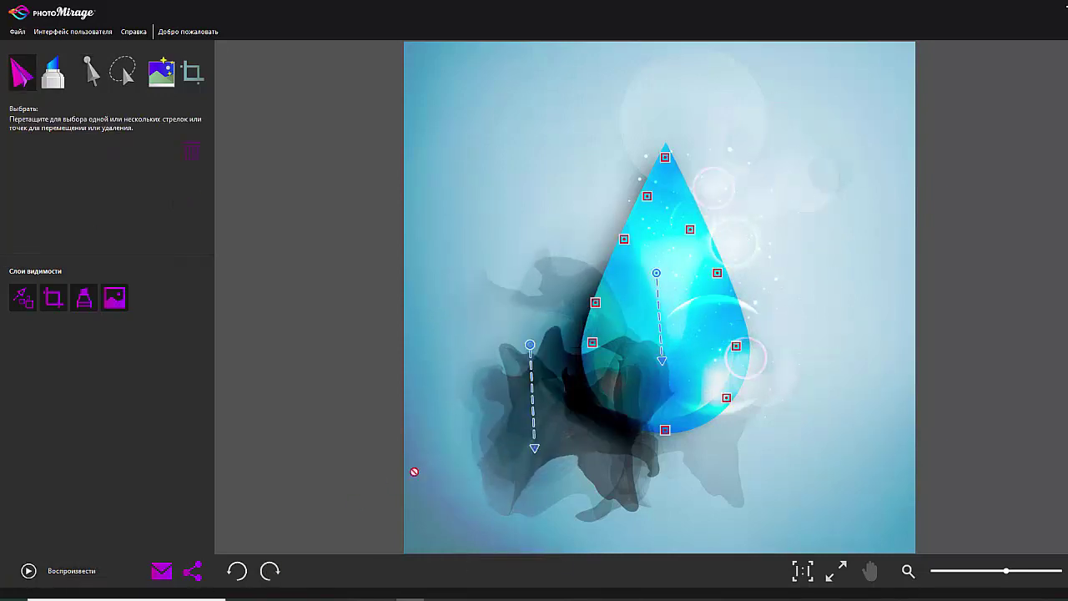
{"action": "key", "text": "ctrl+z"}
{"action": "key", "text": "ctrl+z"}
{"action": "key", "text": "ctrl+z"}
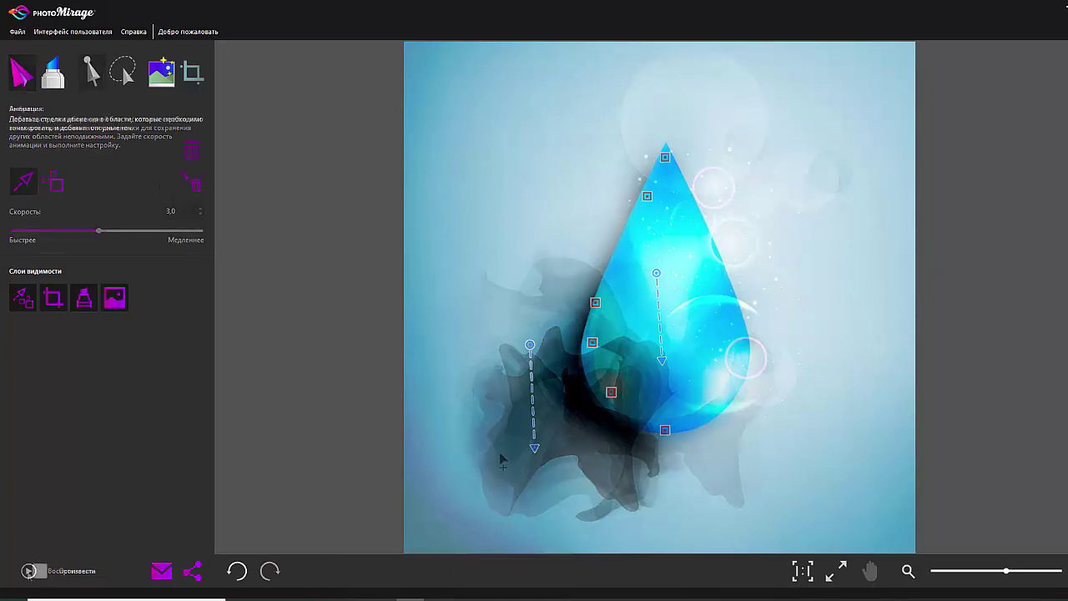
{"action": "left_click", "coordinate": [28, 571]}
{"action": "left_click", "coordinate": [33, 573]}
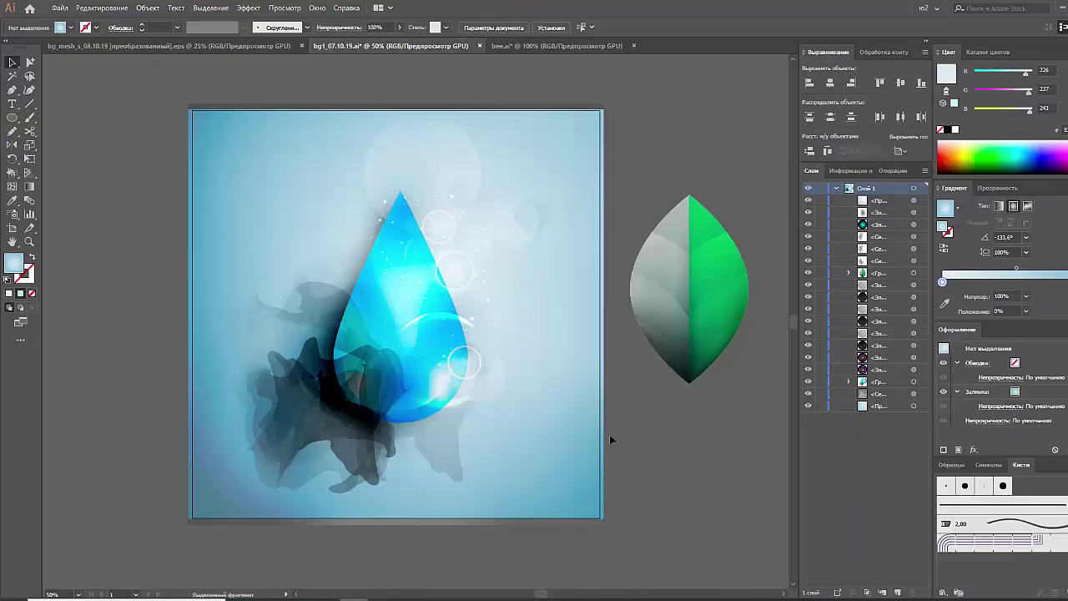
Darken the background rectangle's gradient stop and lower its opacity to 86%
{"action": "left_click", "coordinate": [482, 287]}
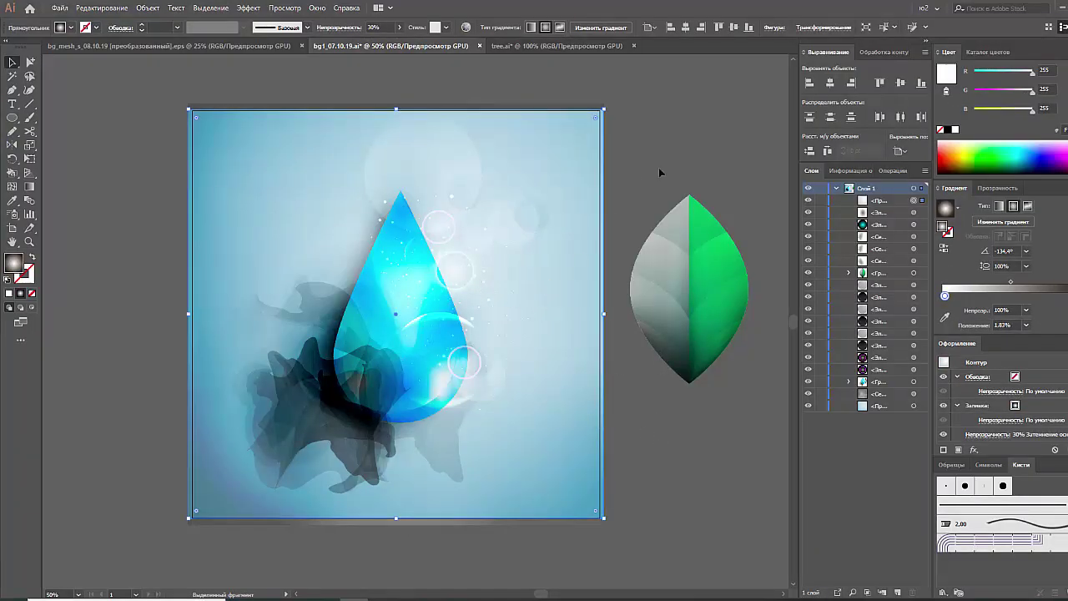
{"action": "left_click_drag", "start_coordinate": [1005, 287], "coordinate": [995, 288]}
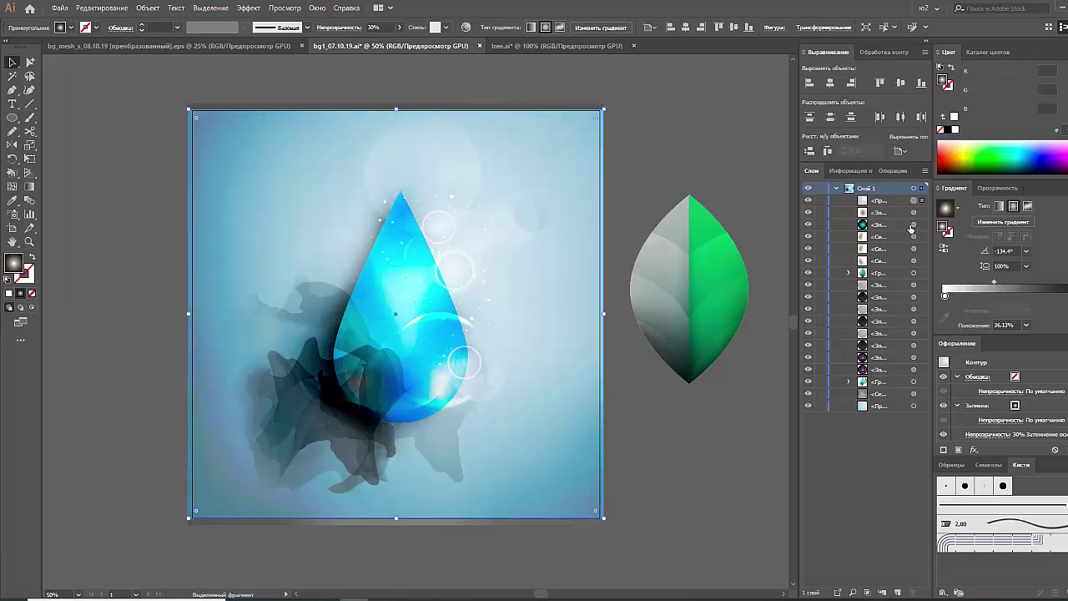
{"action": "left_click", "coordinate": [401, 28]}
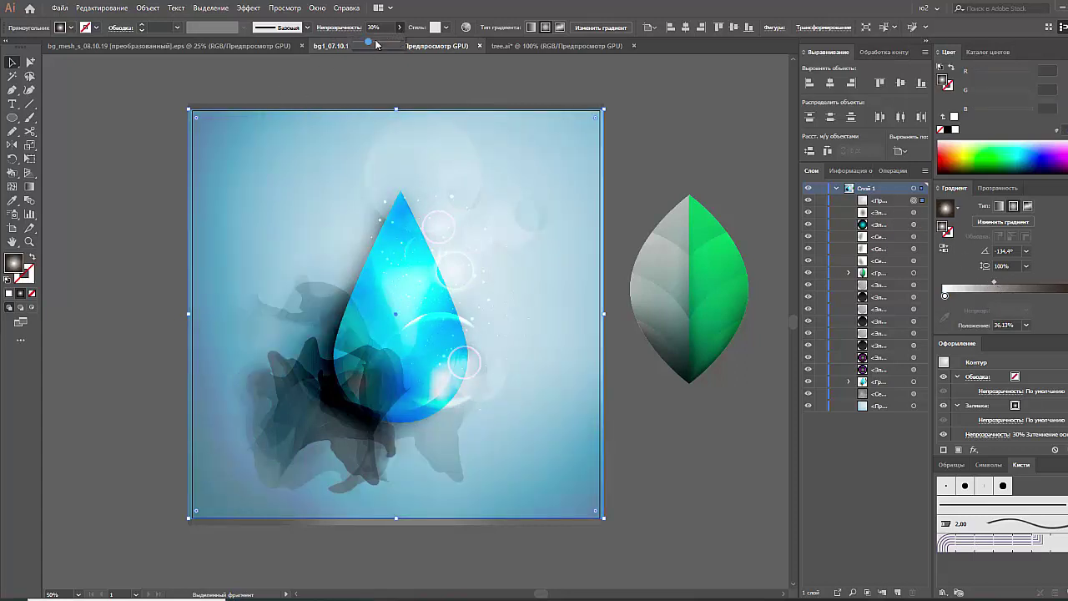
{"action": "left_click_drag", "start_coordinate": [406, 46], "coordinate": [393, 42]}
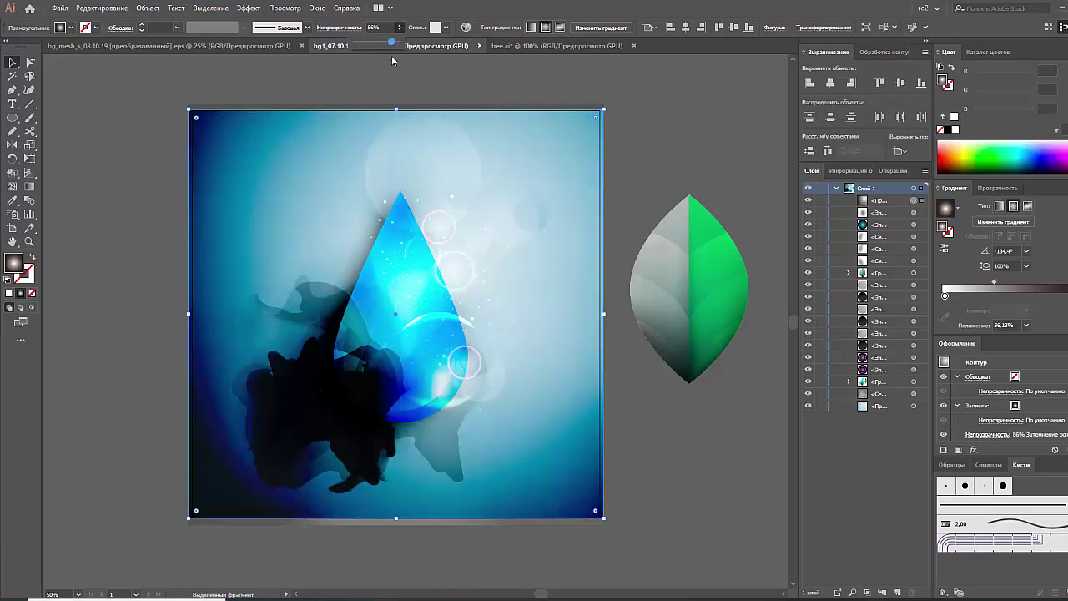
Shift the bottom gradient's colour stop toward teal and lock the background rectangle
{"action": "left_click", "coordinate": [914, 405]}
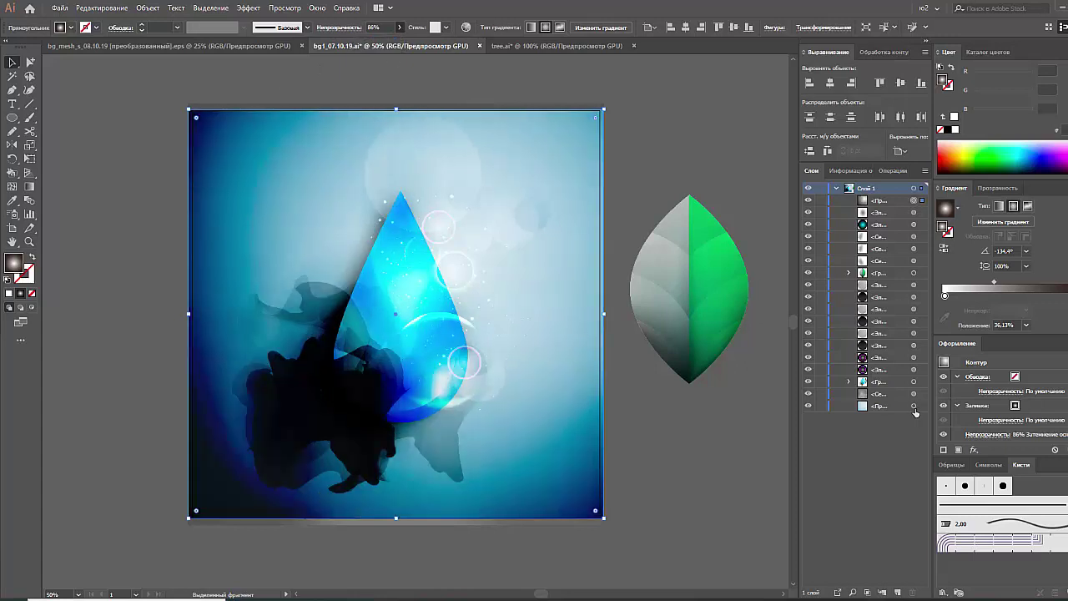
{"action": "left_click", "coordinate": [1065, 295]}
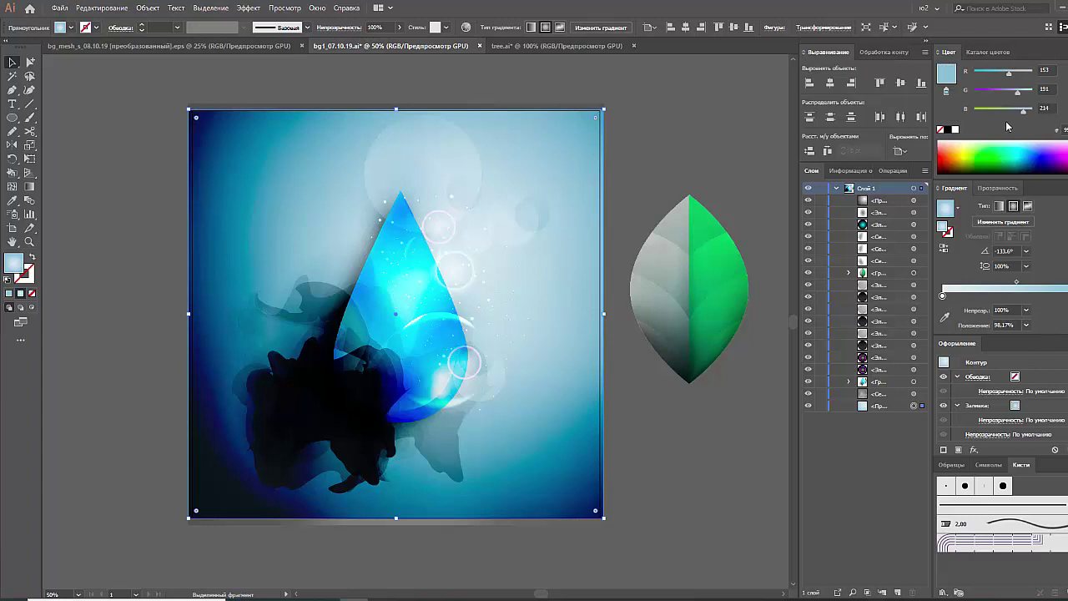
{"action": "mouse_move", "coordinate": [1015, 113]}
{"action": "left_mouse_down"}
{"action": "mouse_move", "coordinate": [1009, 126]}
{"action": "mouse_move", "coordinate": [997, 75]}
{"action": "left_mouse_up"}
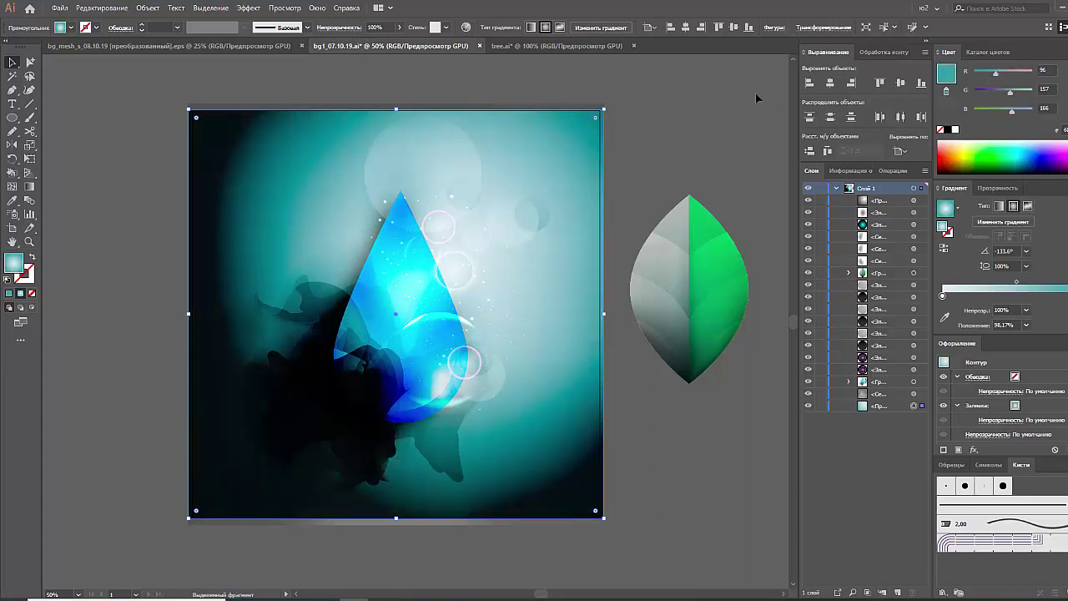
{"action": "left_click", "coordinate": [696, 113]}
{"action": "left_click", "coordinate": [915, 202]}
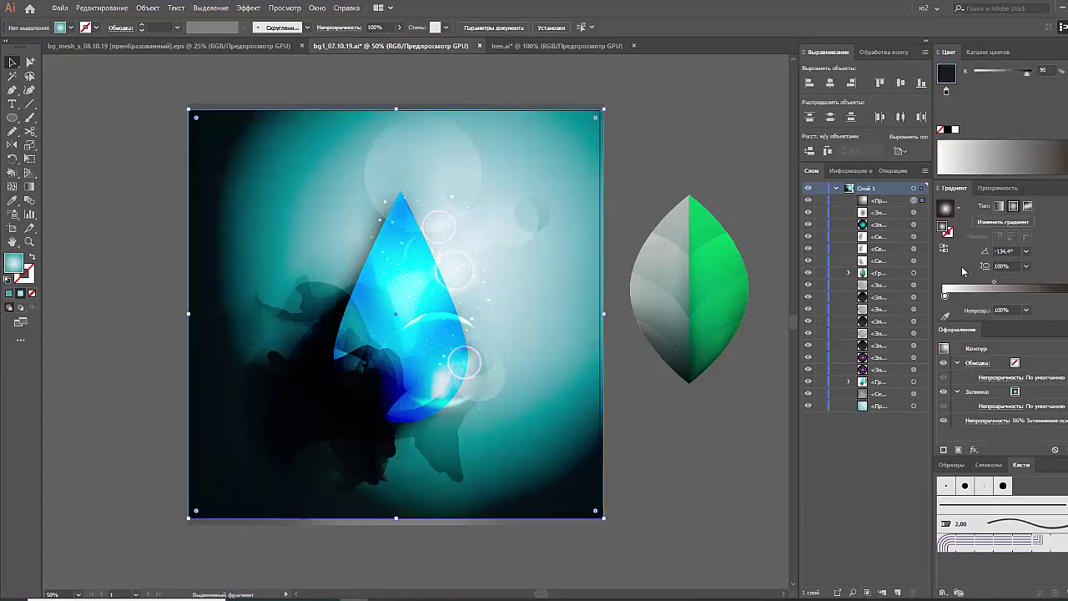
{"action": "left_click", "coordinate": [944, 297]}
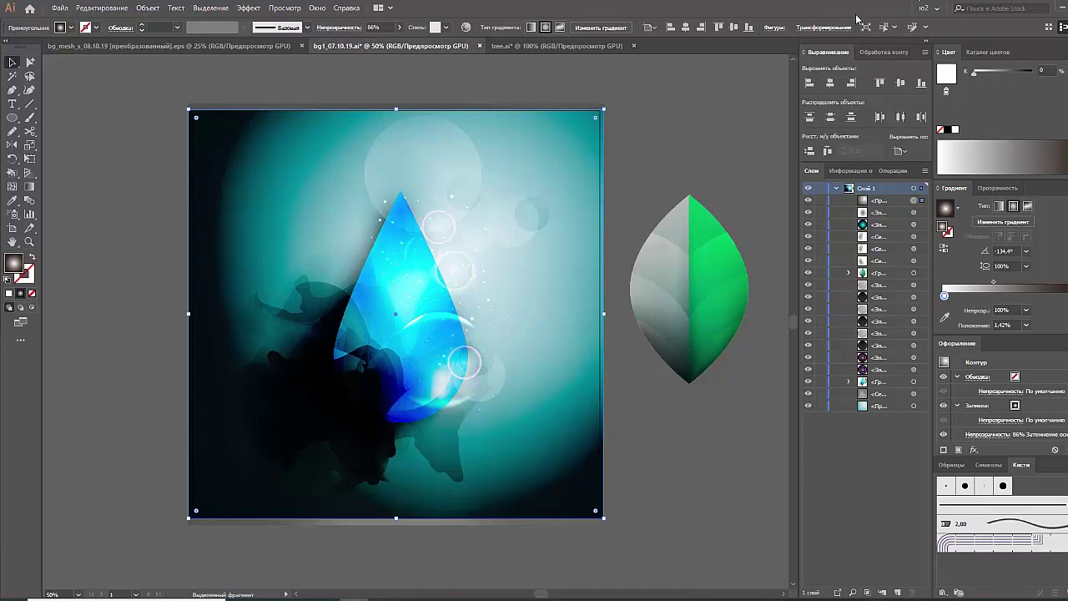
{"action": "key", "text": "ctrl+2"}
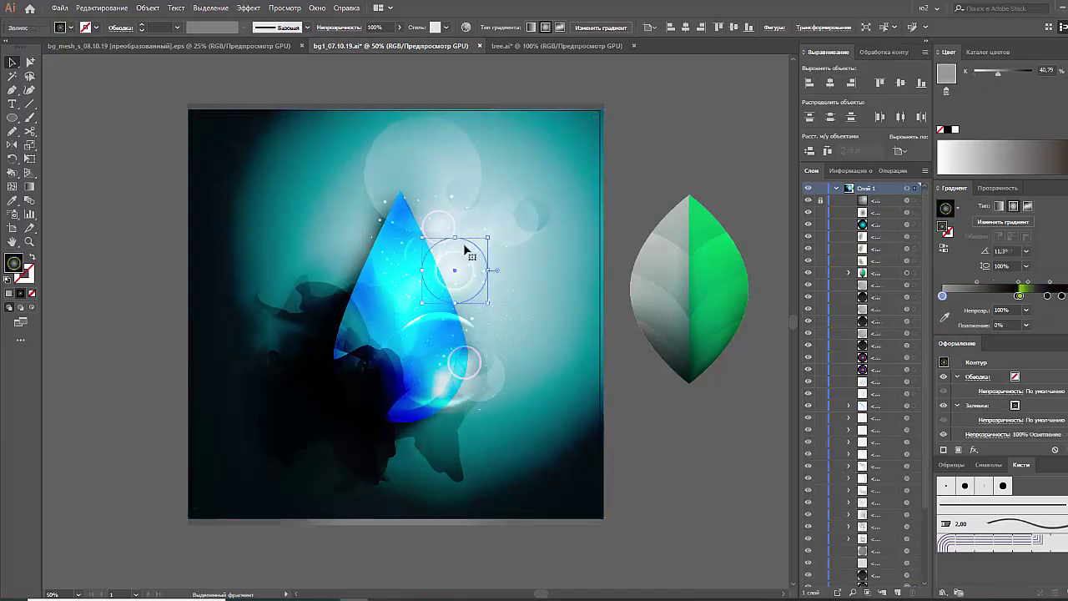
Select the bokeh circles near the drop
{"action": "left_click", "coordinate": [455, 235]}
{"action": "left_click", "coordinate": [459, 230]}
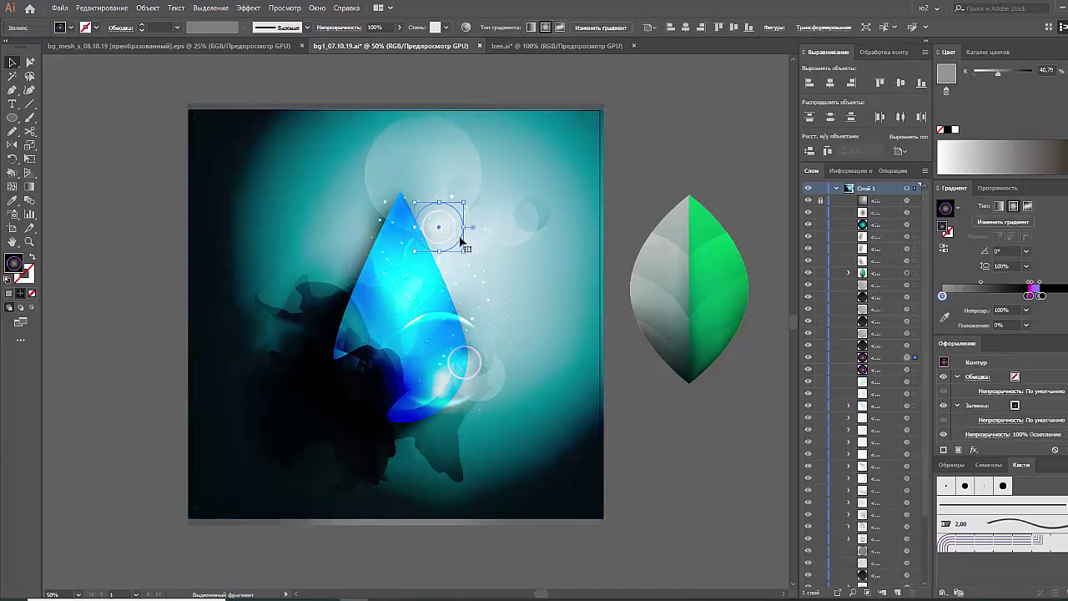
{"action": "left_click", "coordinate": [442, 268]}
Lower the large bokeh circle above the drop to 21% opacity
{"action": "left_click", "coordinate": [482, 366]}
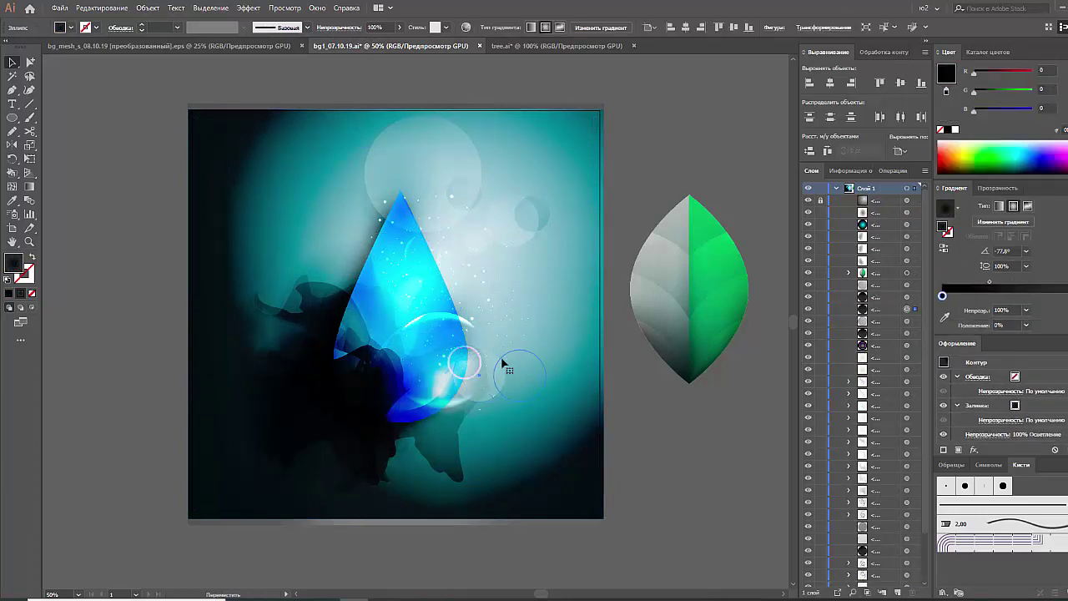
{"action": "left_click", "coordinate": [501, 365]}
{"action": "left_click", "coordinate": [525, 376]}
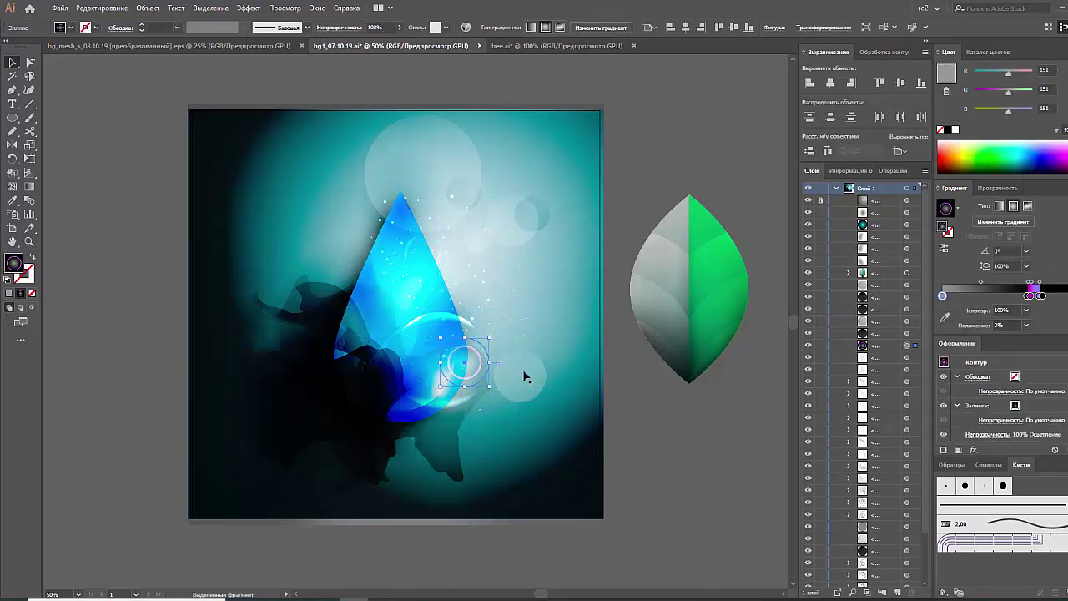
{"action": "left_click", "coordinate": [516, 313]}
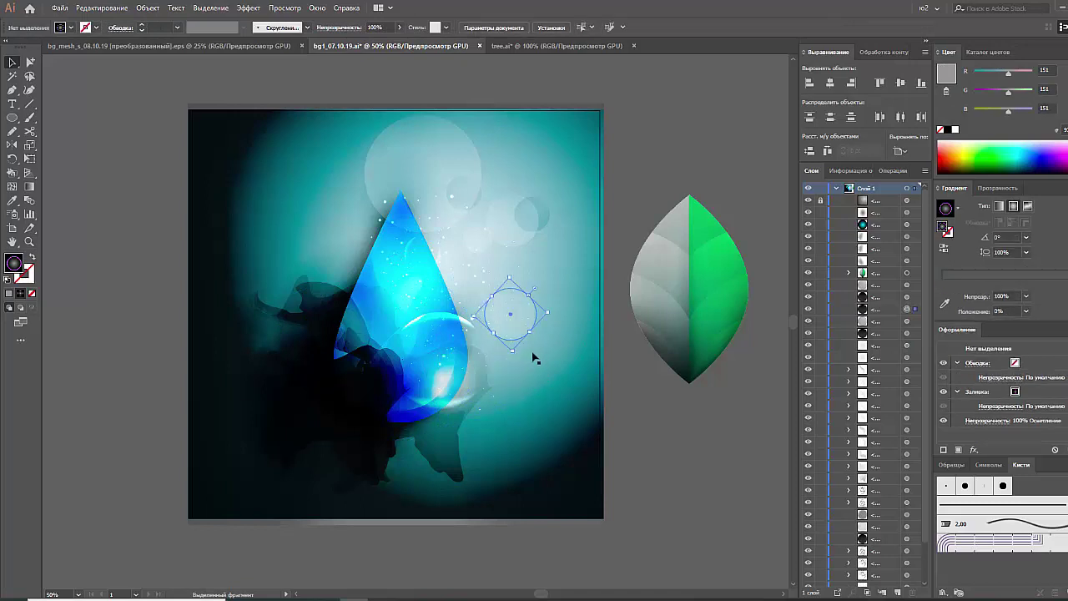
{"action": "left_click", "coordinate": [399, 28]}
{"action": "key", "text": "ctrl+alt+bracketright"}
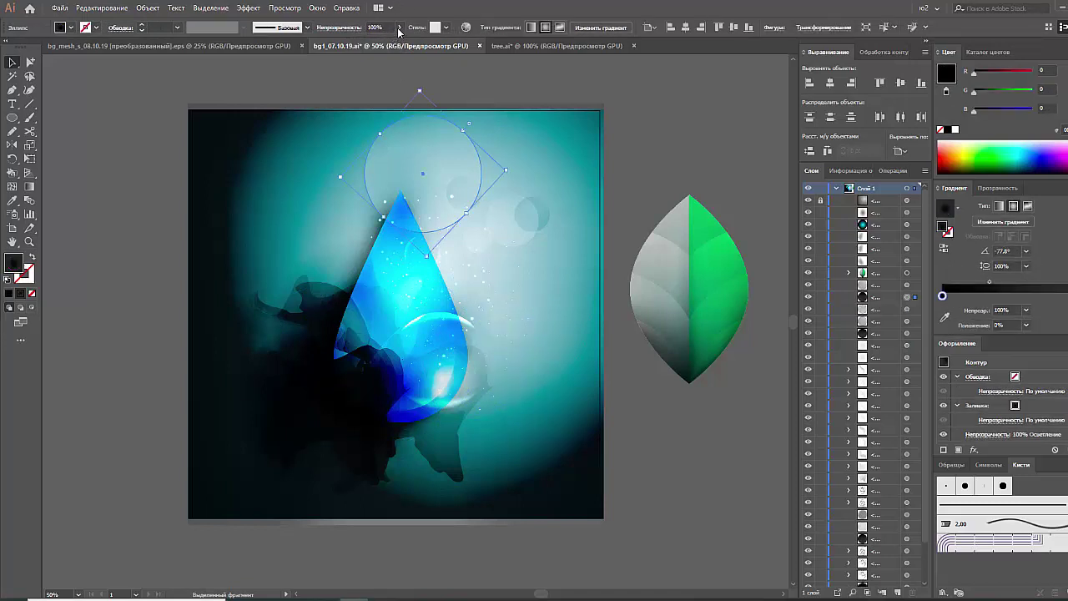
{"action": "left_click_drag", "start_coordinate": [369, 41], "coordinate": [373, 41]}
Set the small bokeh circle to 31% opacity and adjust a smaller nearby circle
{"action": "left_click", "coordinate": [517, 212]}
{"action": "left_click", "coordinate": [399, 28]}
{"action": "left_click", "coordinate": [491, 237]}
{"action": "left_click", "coordinate": [399, 27]}
{"action": "left_click", "coordinate": [482, 74]}
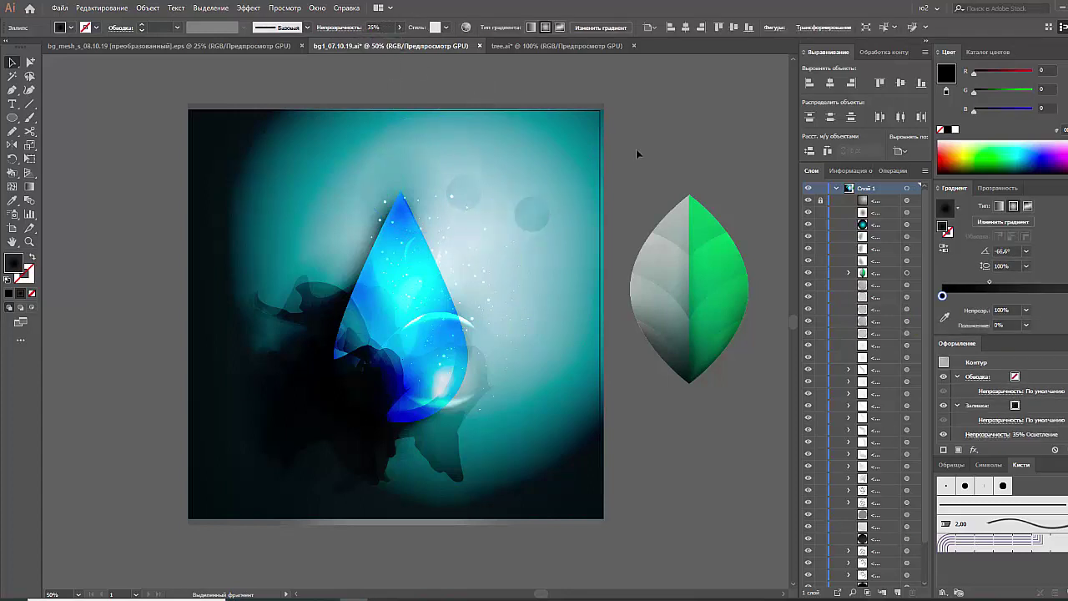
Send the ellipse over the drop's tip to the back and start Save for Web
{"action": "left_click", "coordinate": [410, 286]}
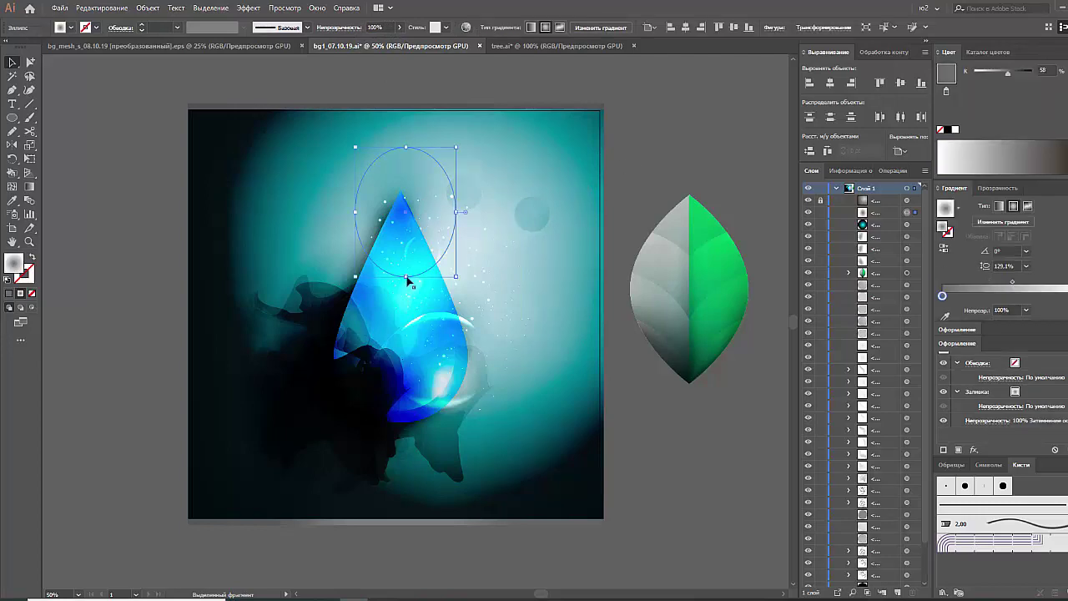
{"action": "key", "text": "ctrl+shift+a"}
{"action": "left_click", "coordinate": [435, 219]}
{"action": "key", "text": "ctrl+shift+bracketleft"}
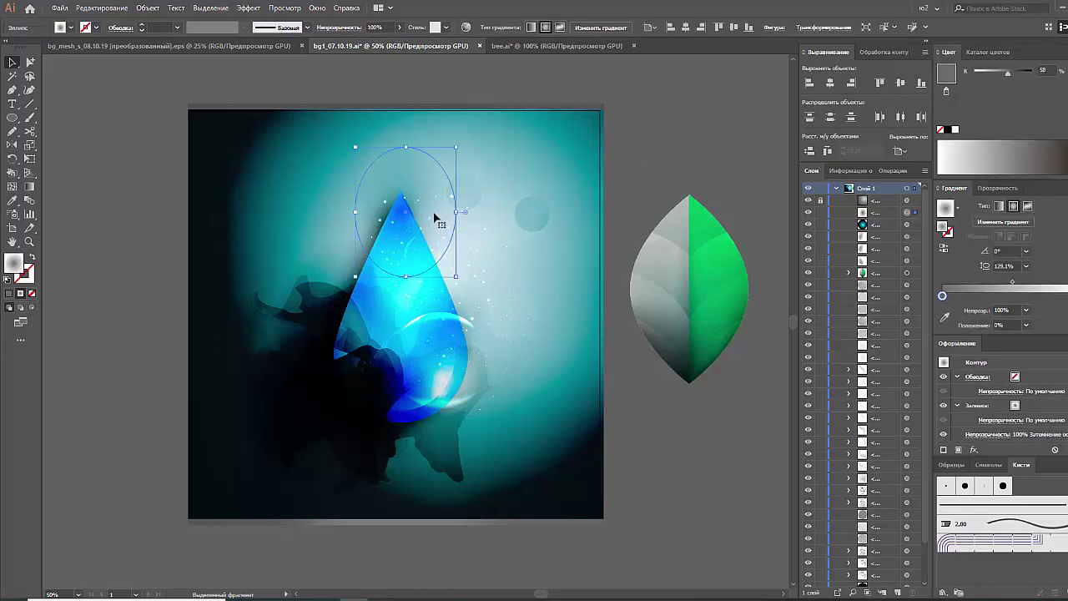
{"action": "key", "text": "ctrl+shift+a"}
{"action": "key", "text": "ctrl+alt+shift+s"}
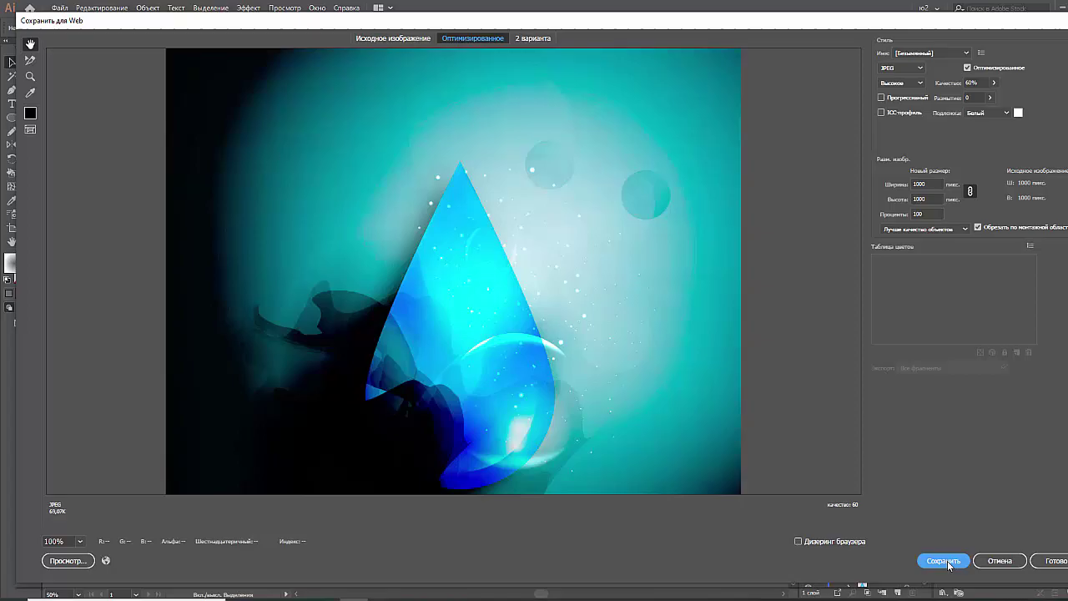
Save the Save for Web JPEG as '8' in the 5 6 Анимация folder
{"action": "left_click", "coordinate": [946, 561]}
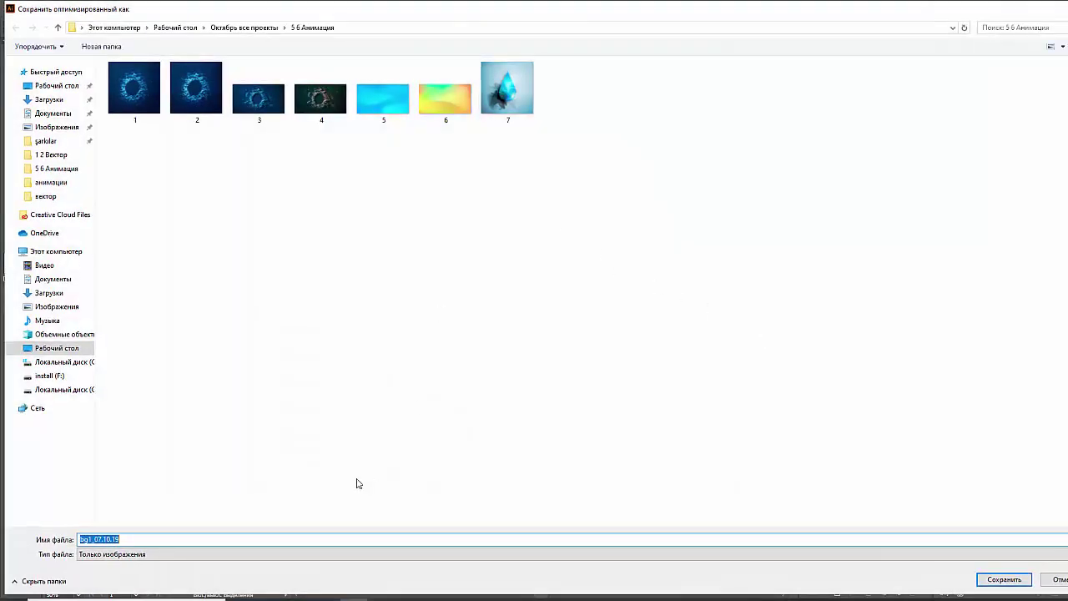
{"action": "left_click", "coordinate": [323, 538]}
{"action": "double_click", "coordinate": [114, 538]}
{"action": "type", "text": "8"}
{"action": "left_click", "coordinate": [1023, 583]}
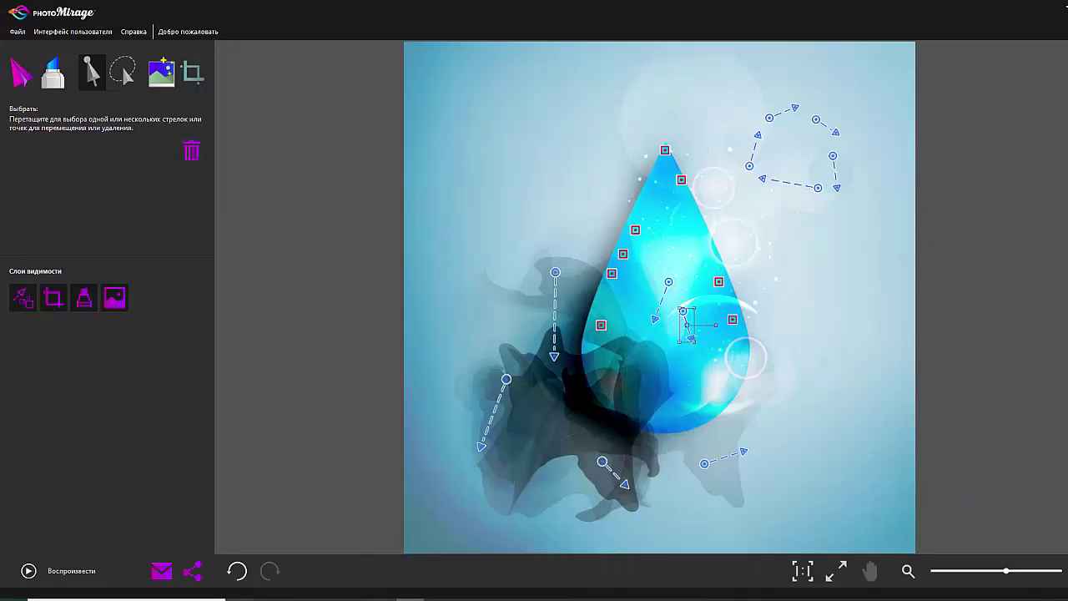
Preview the animation, then load image 8 onto the canvas without saving image 7
{"action": "left_click", "coordinate": [28, 571]}
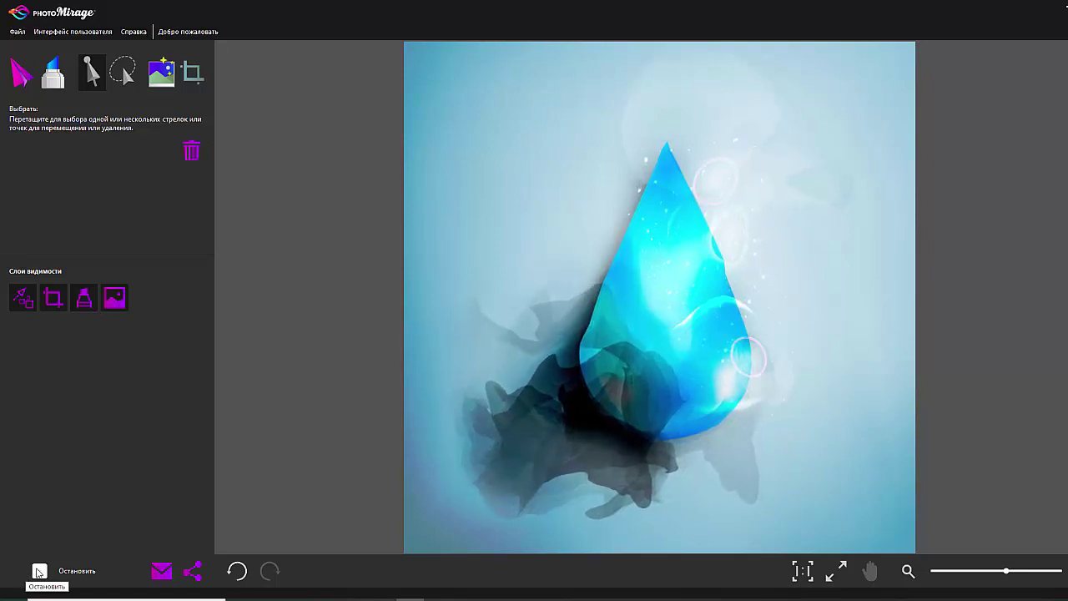
{"action": "left_click", "coordinate": [37, 572]}
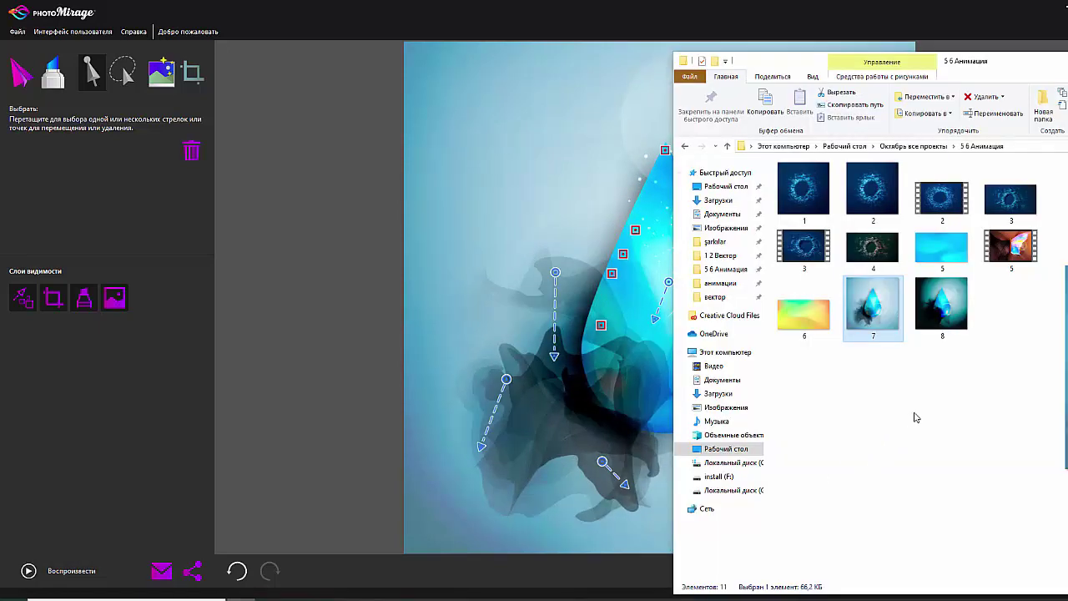
{"action": "left_click_drag", "start_coordinate": [941, 307], "coordinate": [609, 305]}
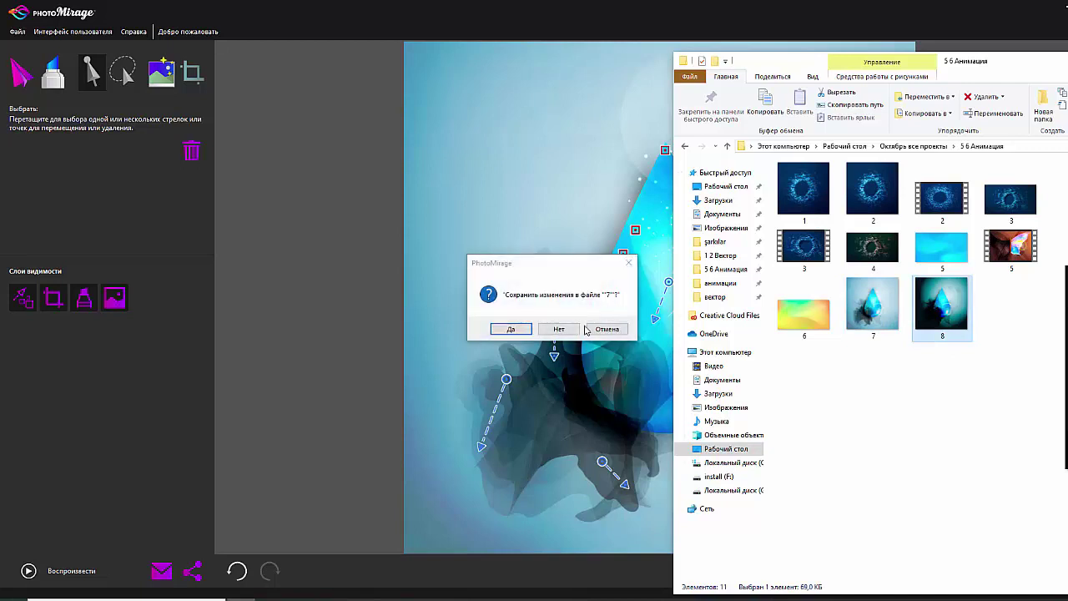
{"action": "key", "text": "Return"}
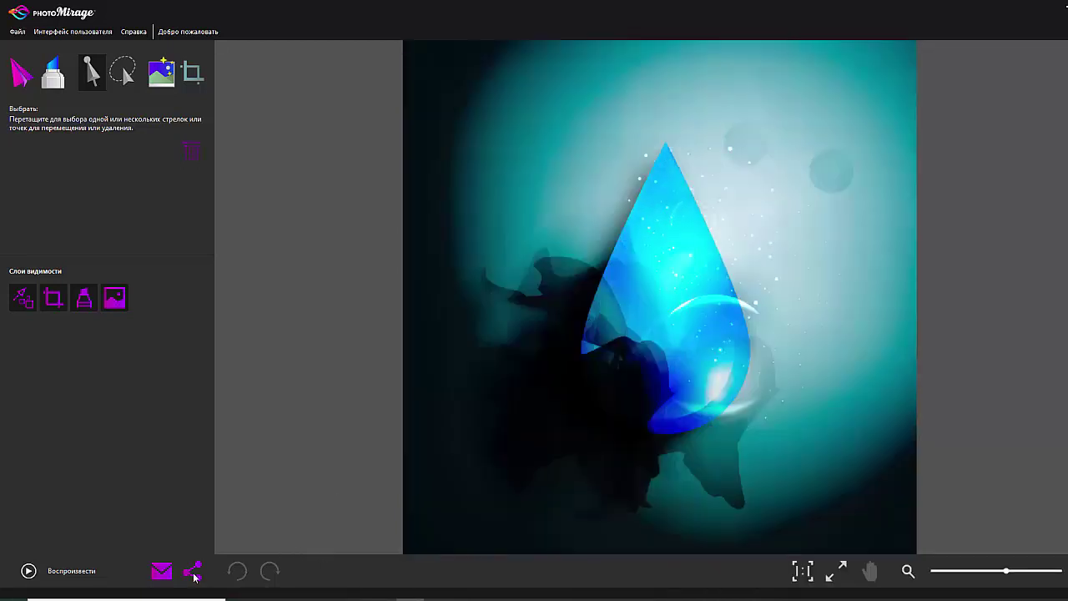
Draw three flow arrows down the smoke beside and below the drop, previewing once
{"action": "left_click_drag", "start_coordinate": [548, 326], "coordinate": [555, 447]}
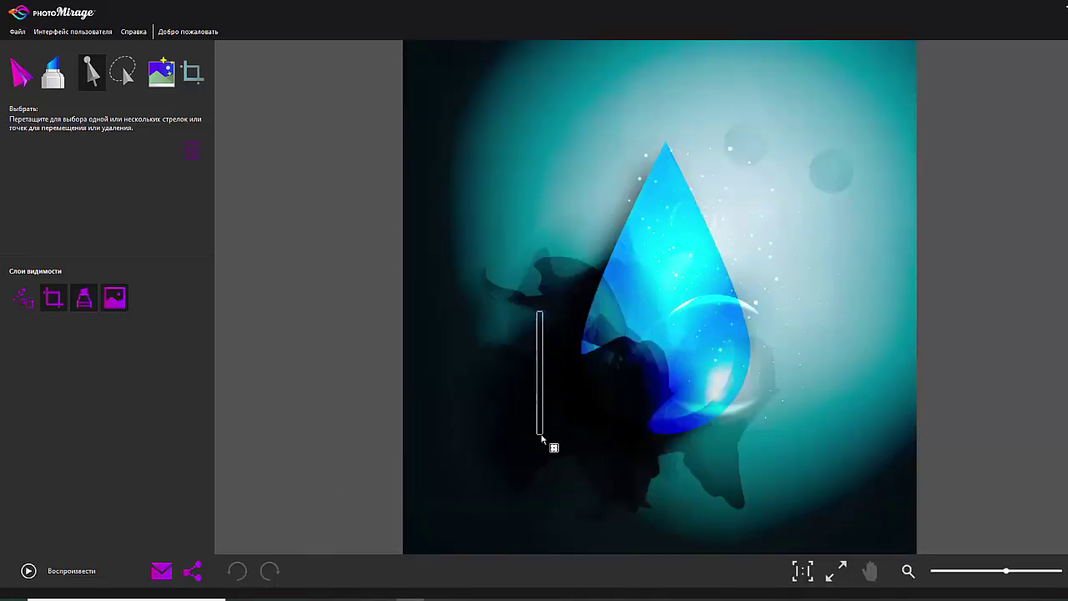
{"action": "left_click", "coordinate": [18, 85]}
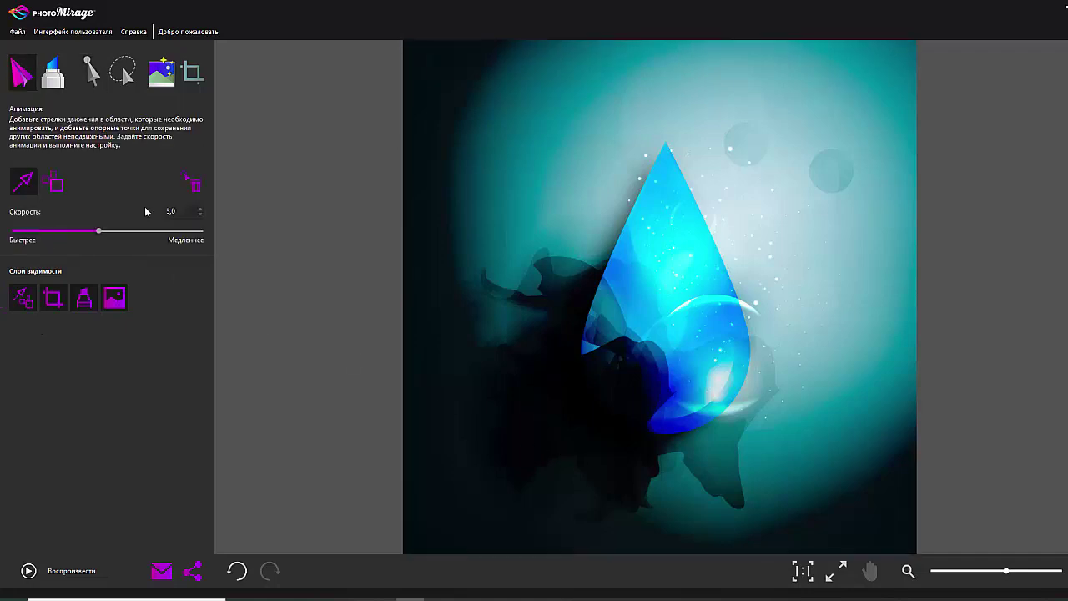
{"action": "left_click_drag", "start_coordinate": [549, 370], "coordinate": [546, 392]}
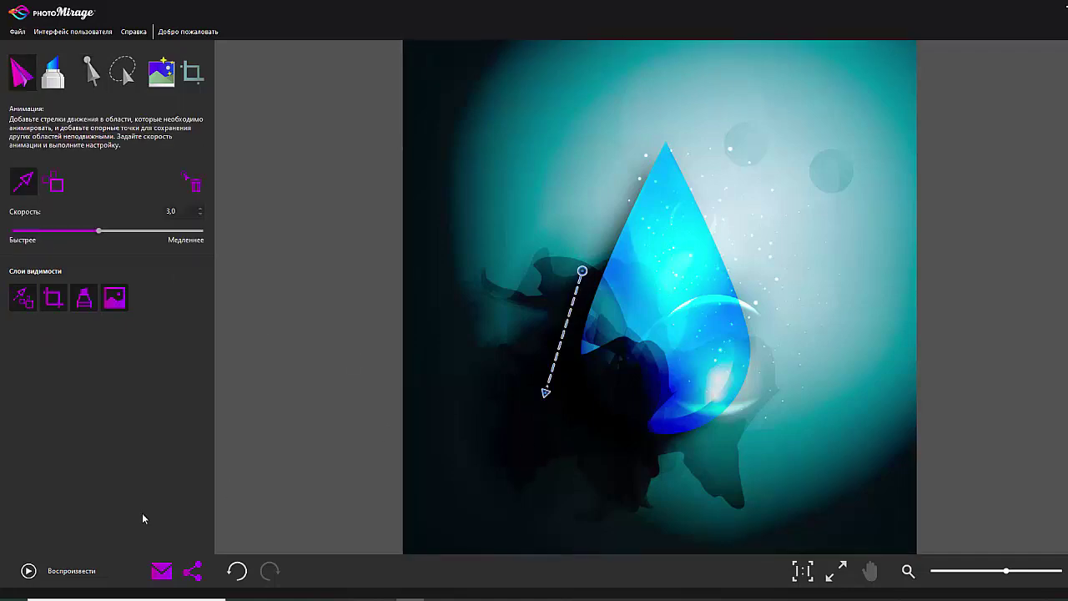
{"action": "left_click", "coordinate": [30, 571]}
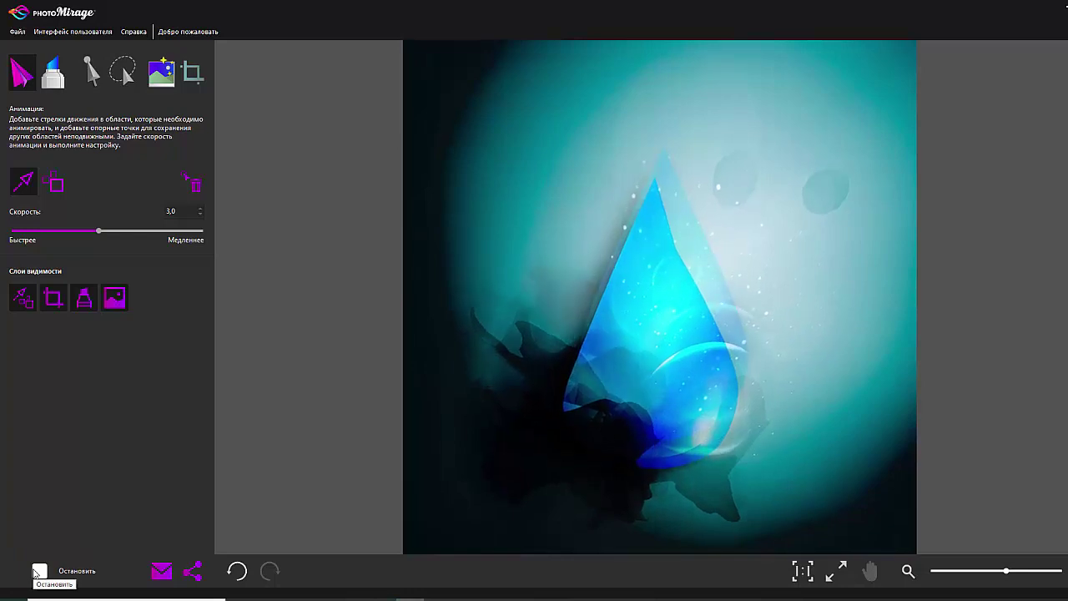
{"action": "left_click", "coordinate": [34, 573]}
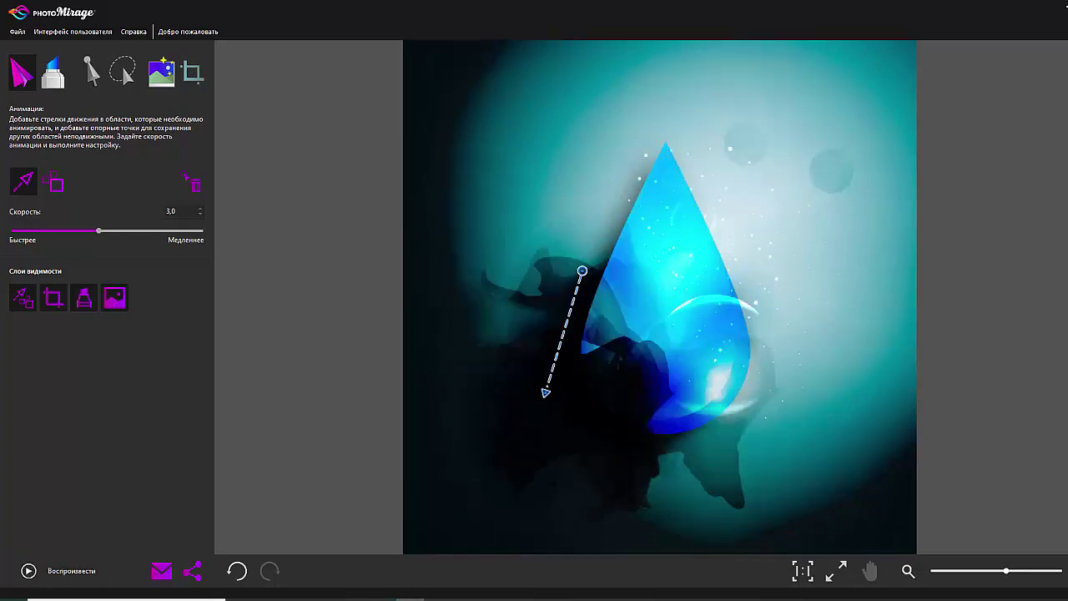
{"action": "left_click_drag", "start_coordinate": [610, 457], "coordinate": [621, 512]}
{"action": "left_click_drag", "start_coordinate": [729, 478], "coordinate": [778, 522]}
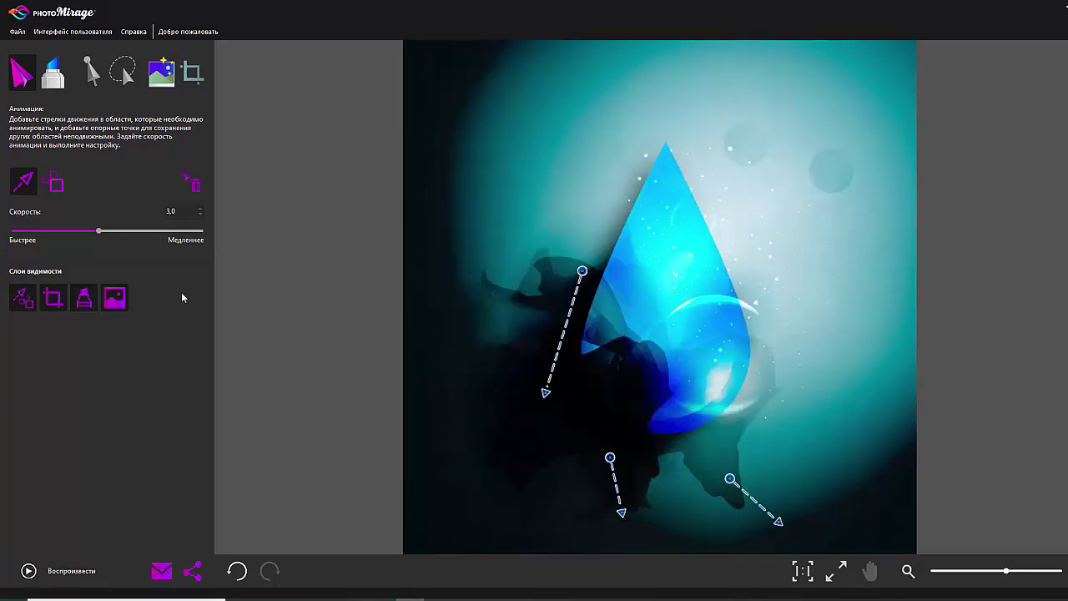
Pin the drop with anchor points and preview the motion
{"action": "left_click", "coordinate": [55, 184]}
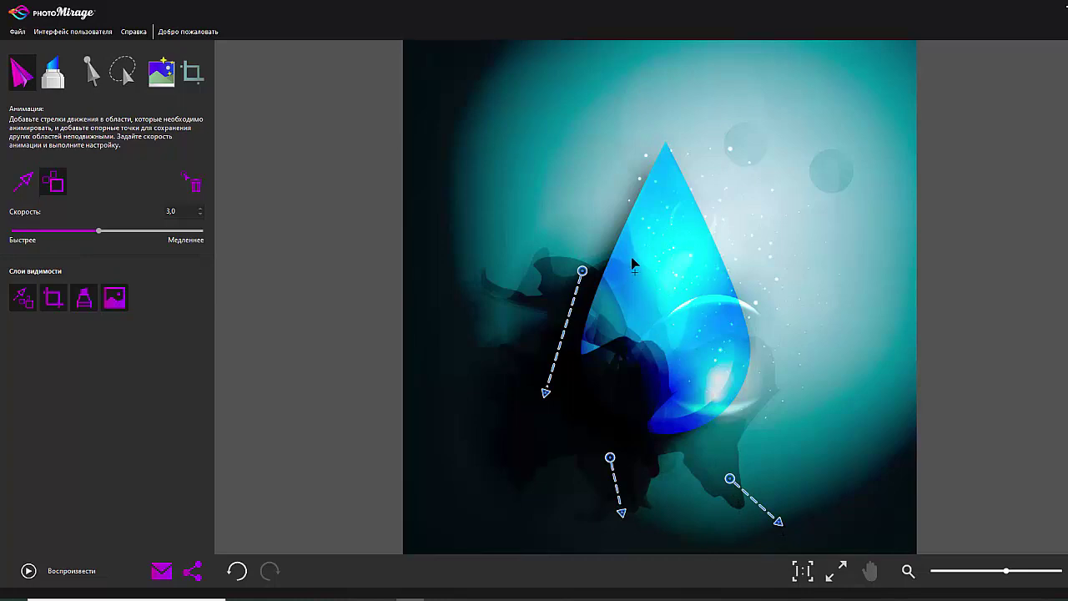
{"action": "left_click", "coordinate": [682, 204]}
{"action": "left_click", "coordinate": [702, 248]}
{"action": "left_click", "coordinate": [34, 573]}
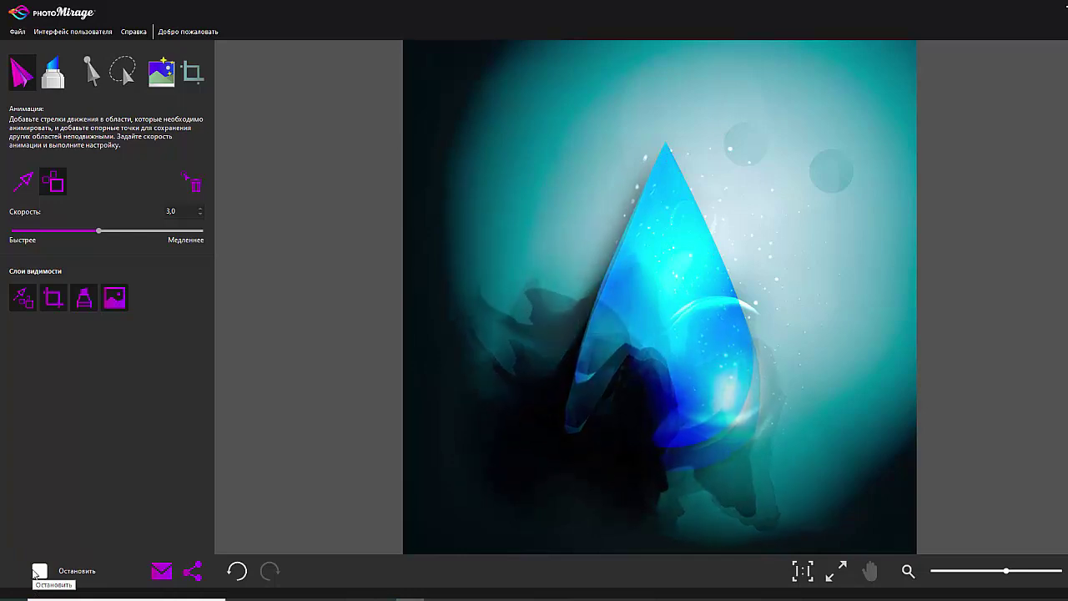
{"action": "left_click", "coordinate": [34, 571]}
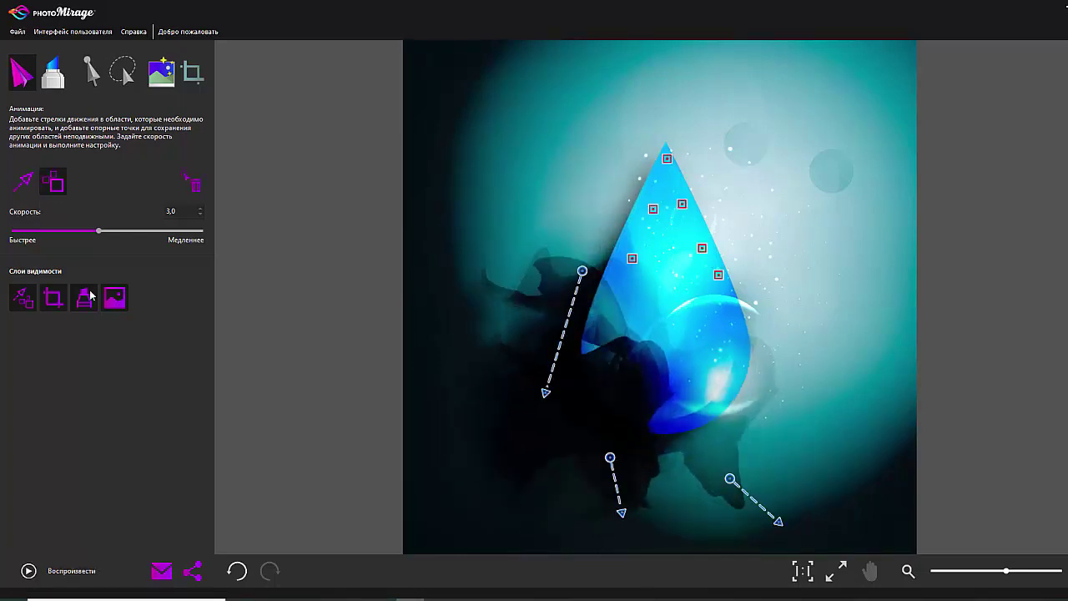
Draw two flow arrows across the upper-right bubbles and preview with slightly slower speed
{"action": "left_click", "coordinate": [24, 185]}
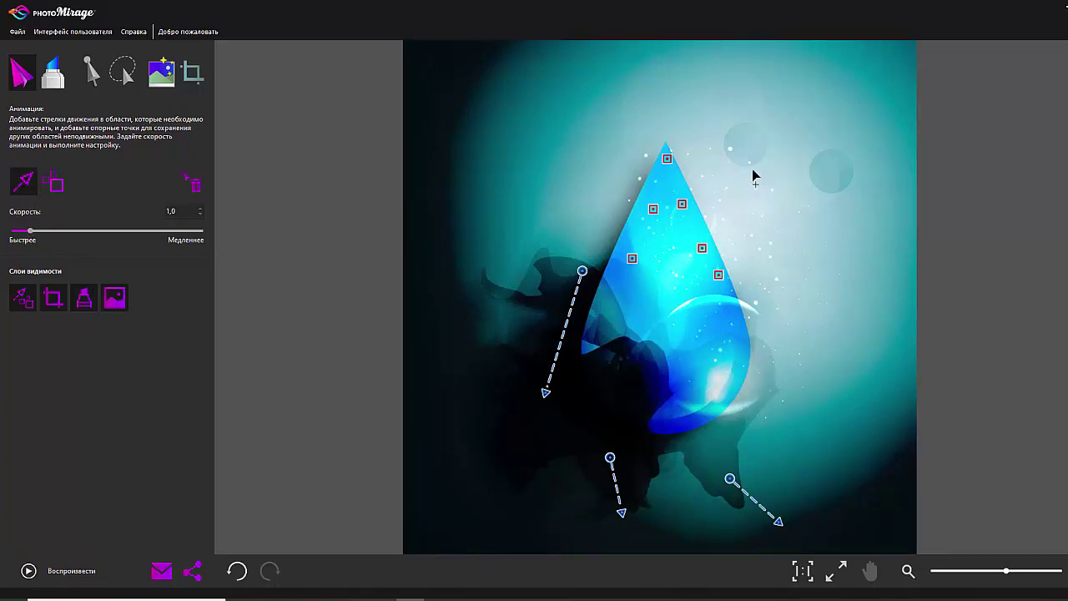
{"action": "left_click_drag", "start_coordinate": [748, 149], "coordinate": [764, 132]}
{"action": "left_click_drag", "start_coordinate": [772, 159], "coordinate": [851, 181]}
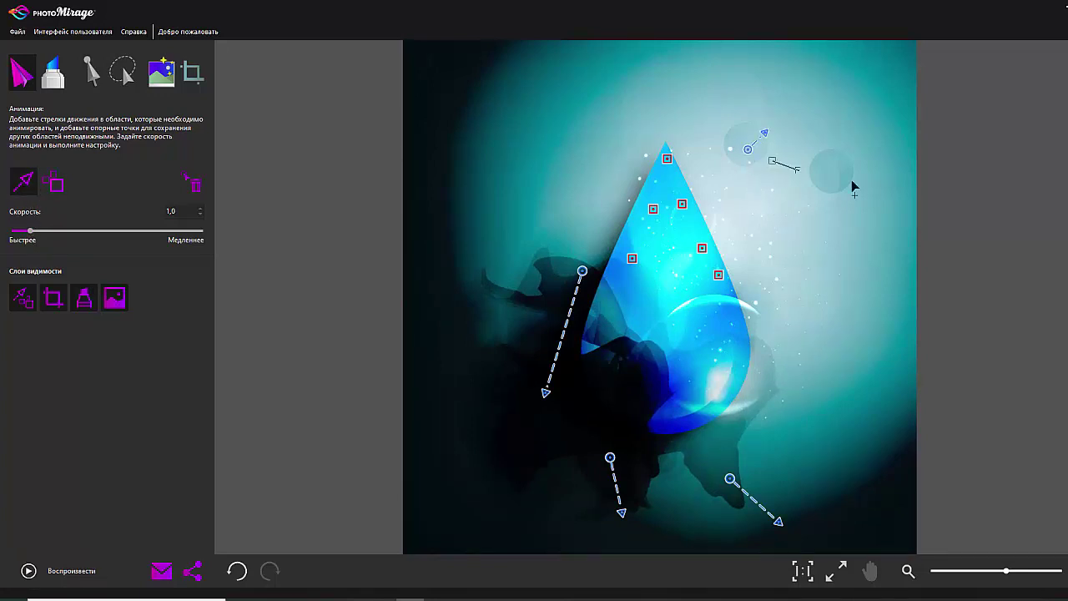
{"action": "left_click", "coordinate": [28, 572]}
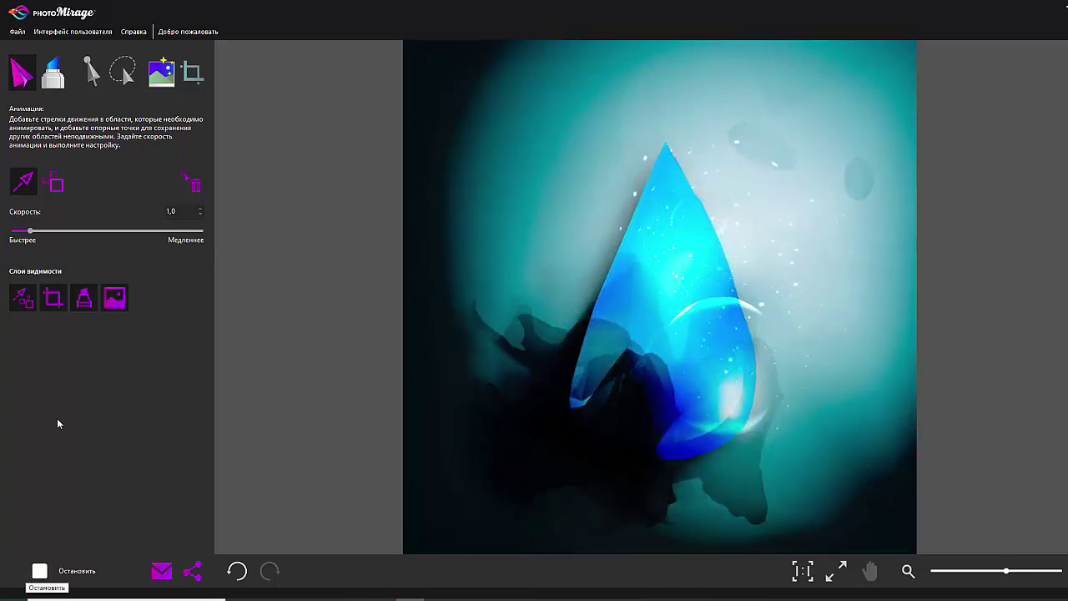
{"action": "left_click", "coordinate": [162, 231]}
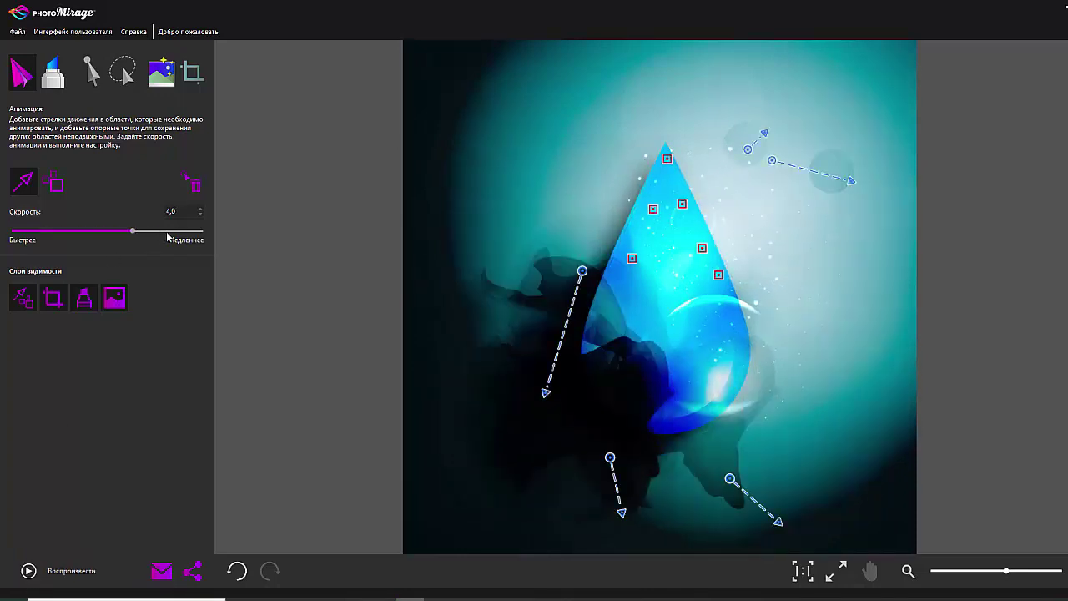
{"action": "left_click", "coordinate": [29, 572]}
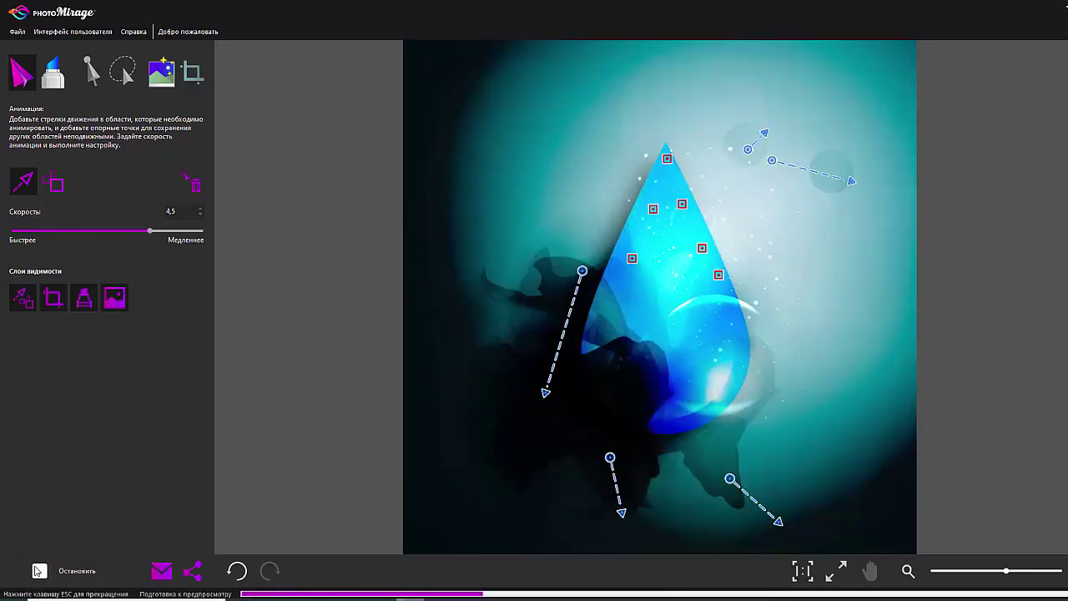
{"action": "left_click", "coordinate": [37, 572]}
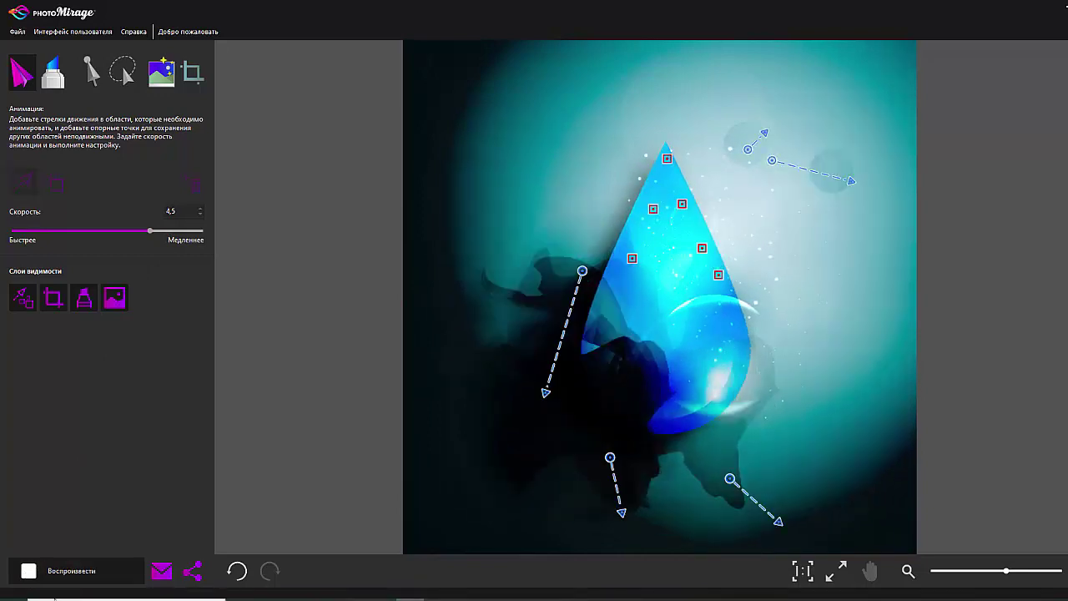
Set the animation speed to 5,5 and preview it again
{"action": "left_click", "coordinate": [48, 189]}
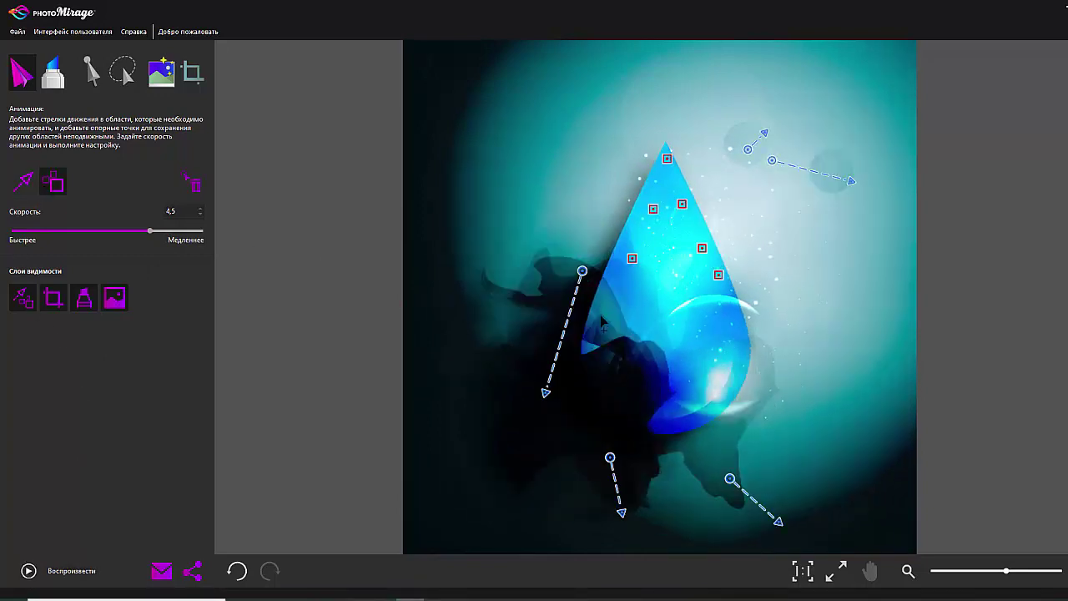
{"action": "left_click", "coordinate": [25, 572]}
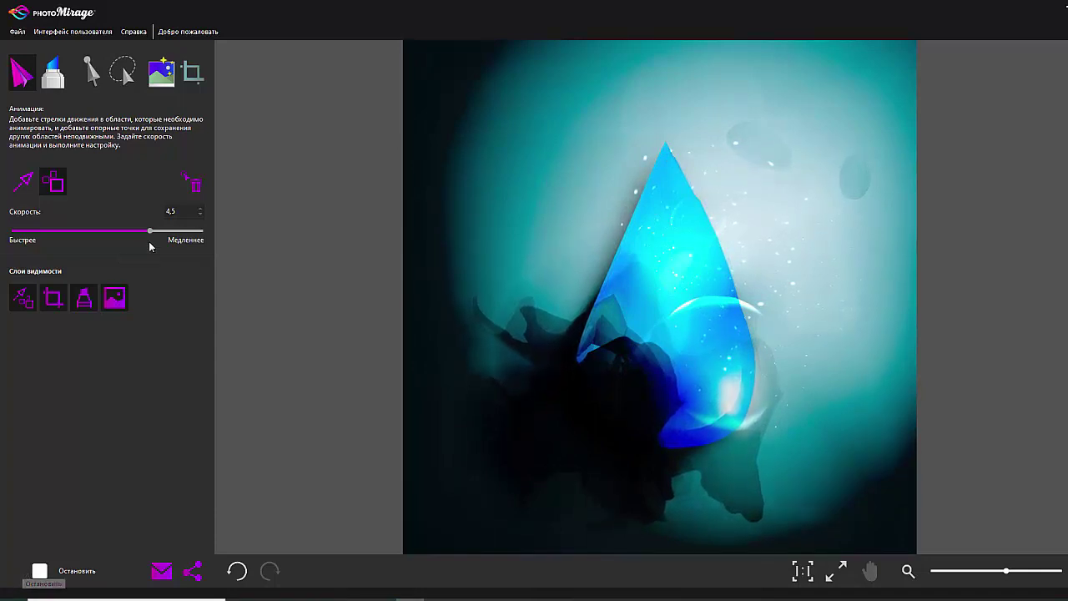
{"action": "left_click_drag", "start_coordinate": [150, 231], "coordinate": [184, 231]}
{"action": "left_click", "coordinate": [27, 575]}
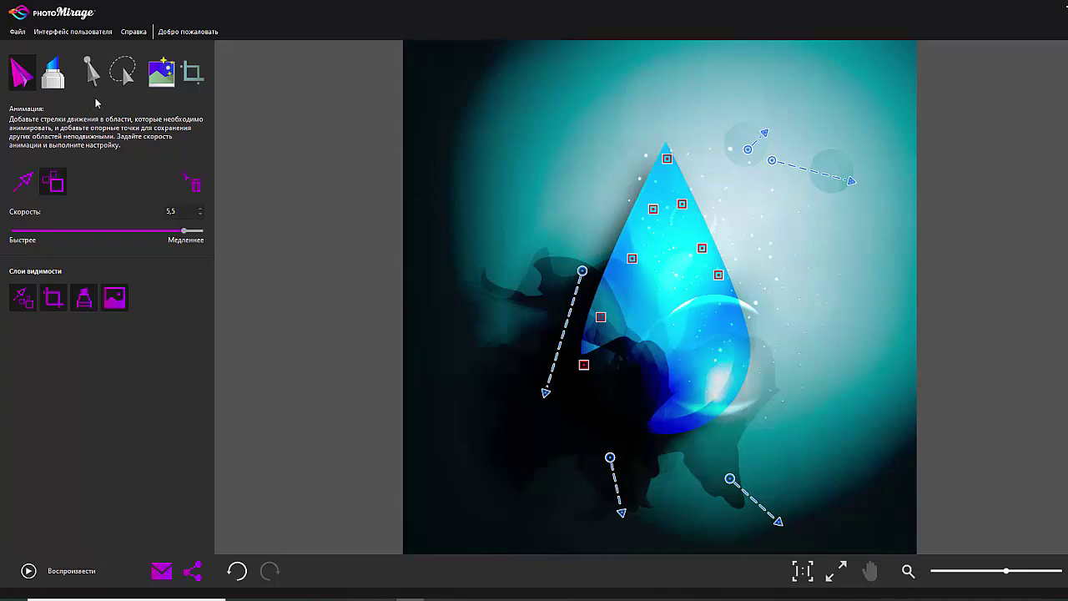
Delete all five flow arrows from the smoke and upper-right bubbles
{"action": "left_click", "coordinate": [100, 79]}
{"action": "left_click_drag", "start_coordinate": [587, 266], "coordinate": [542, 399]}
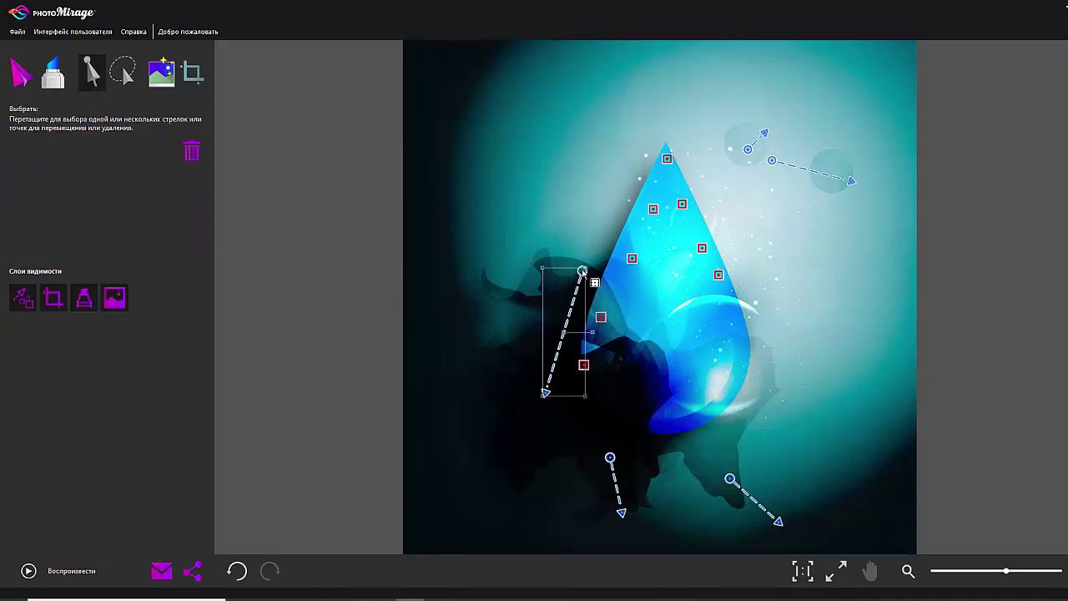
{"action": "key", "text": "Delete"}
{"action": "left_click_drag", "start_coordinate": [604, 447], "coordinate": [628, 517]}
{"action": "key", "text": "Delete"}
{"action": "left_click", "coordinate": [732, 482]}
{"action": "key", "text": "Delete"}
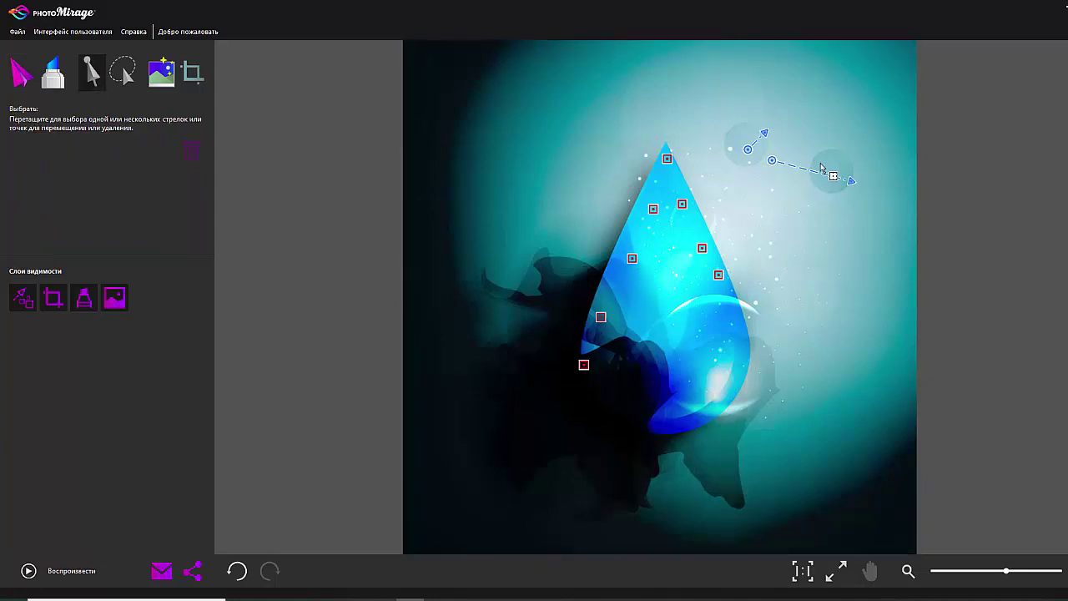
{"action": "left_click_drag", "start_coordinate": [768, 155], "coordinate": [856, 186]}
{"action": "key", "text": "Delete"}
{"action": "left_click_drag", "start_coordinate": [760, 160], "coordinate": [741, 130]}
{"action": "key", "text": "Delete"}
Delete all seven anchor points from the drop
{"action": "left_click", "coordinate": [667, 159]}
{"action": "key", "text": "Delete"}
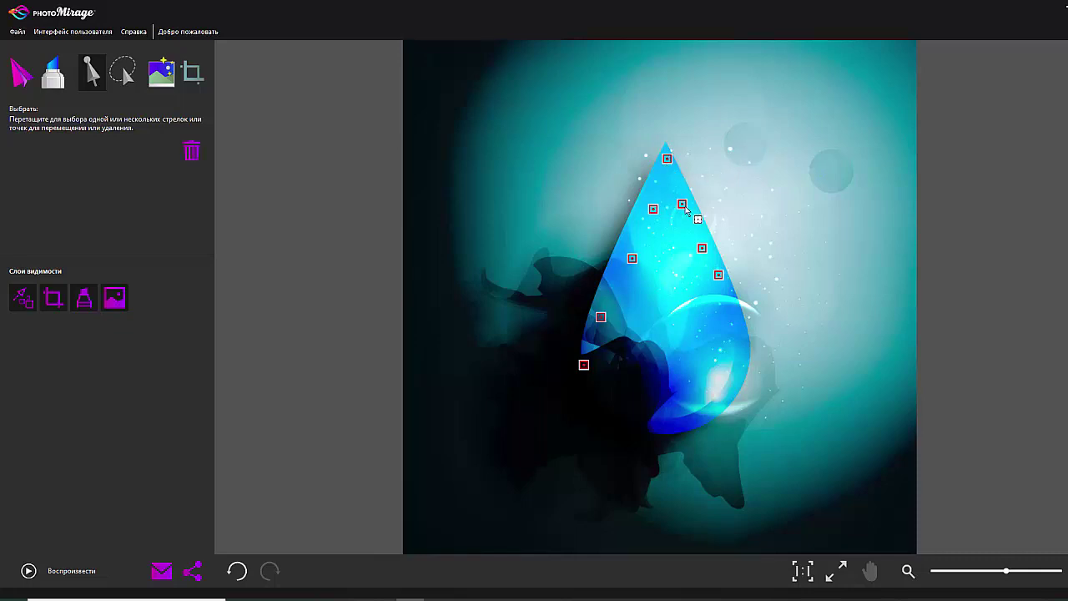
{"action": "left_click", "coordinate": [682, 204]}
{"action": "key", "text": "Delete"}
{"action": "left_click", "coordinate": [702, 248]}
{"action": "key", "text": "Delete"}
{"action": "left_click", "coordinate": [719, 275]}
{"action": "key", "text": "Delete"}
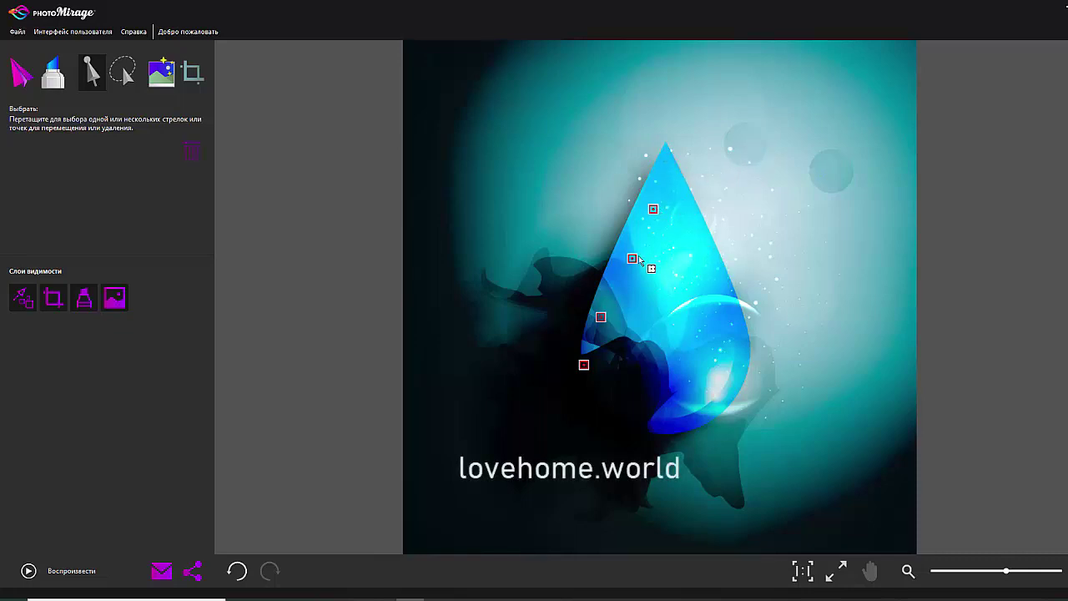
{"action": "left_click", "coordinate": [632, 259]}
{"action": "key", "text": "Delete"}
{"action": "key", "text": "Delete"}
{"action": "left_click", "coordinate": [601, 317]}
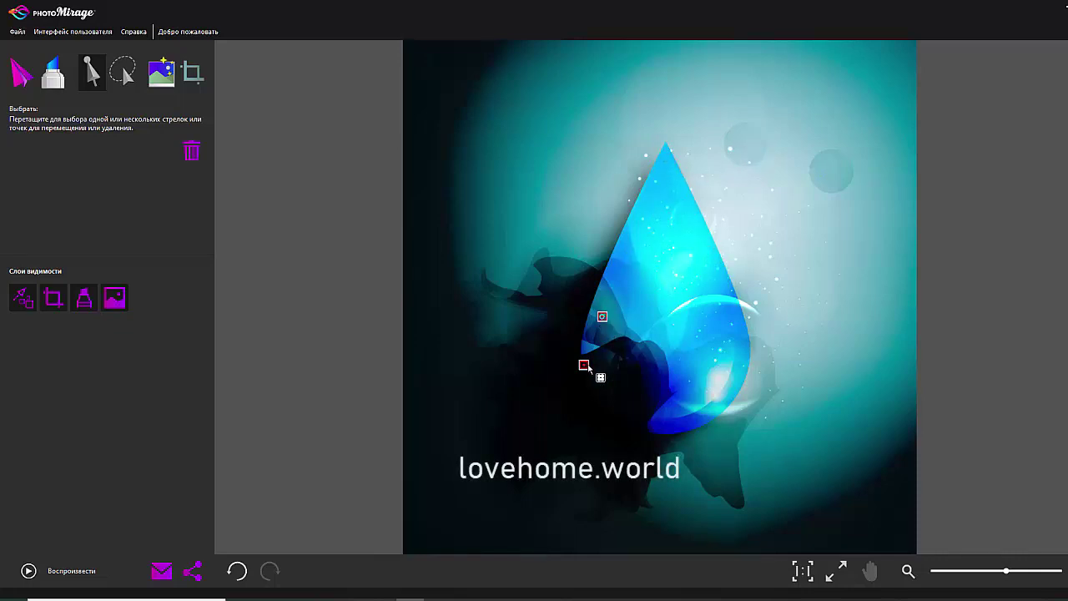
{"action": "key", "text": "Delete"}
{"action": "left_click", "coordinate": [584, 364]}
{"action": "key", "text": "Delete"}
{"action": "left_click", "coordinate": [35, 89]}
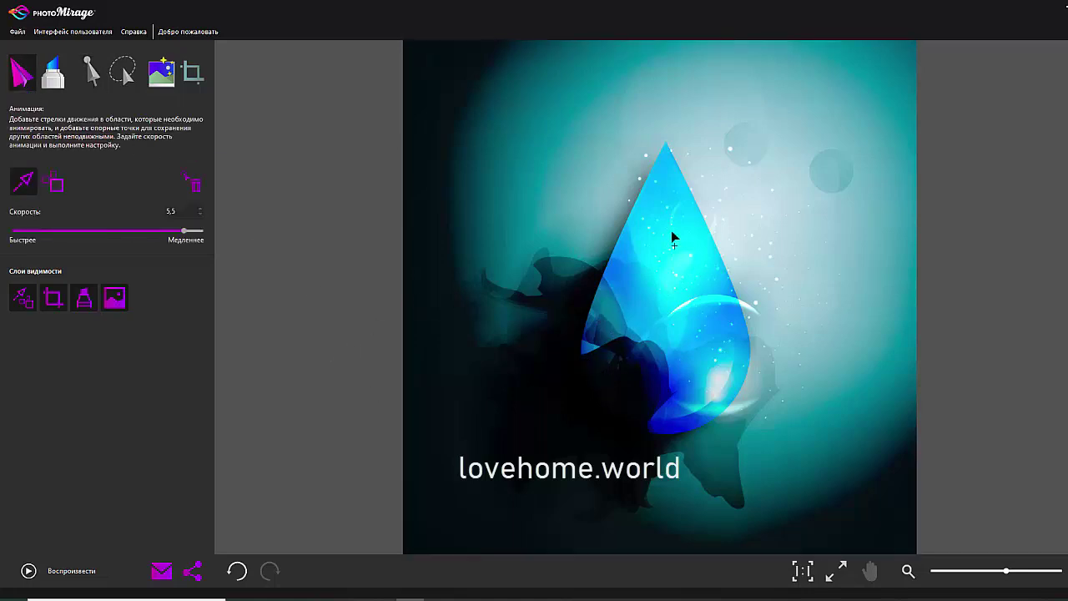
Draw flow arrows on the drop, by the upper-right bubbles, below the drop and lower-right smoke
{"action": "left_click_drag", "start_coordinate": [674, 263], "coordinate": [668, 265]}
{"action": "left_click_drag", "start_coordinate": [744, 190], "coordinate": [776, 224]}
{"action": "left_click_drag", "start_coordinate": [632, 391], "coordinate": [647, 487]}
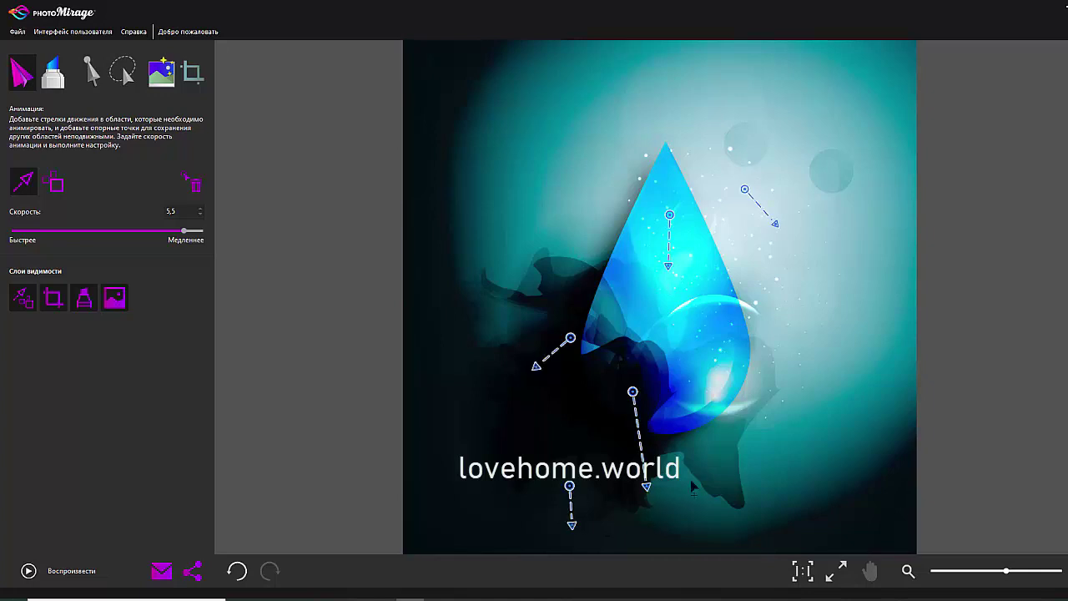
{"action": "left_click_drag", "start_coordinate": [710, 465], "coordinate": [749, 476]}
{"action": "left_click", "coordinate": [35, 576]}
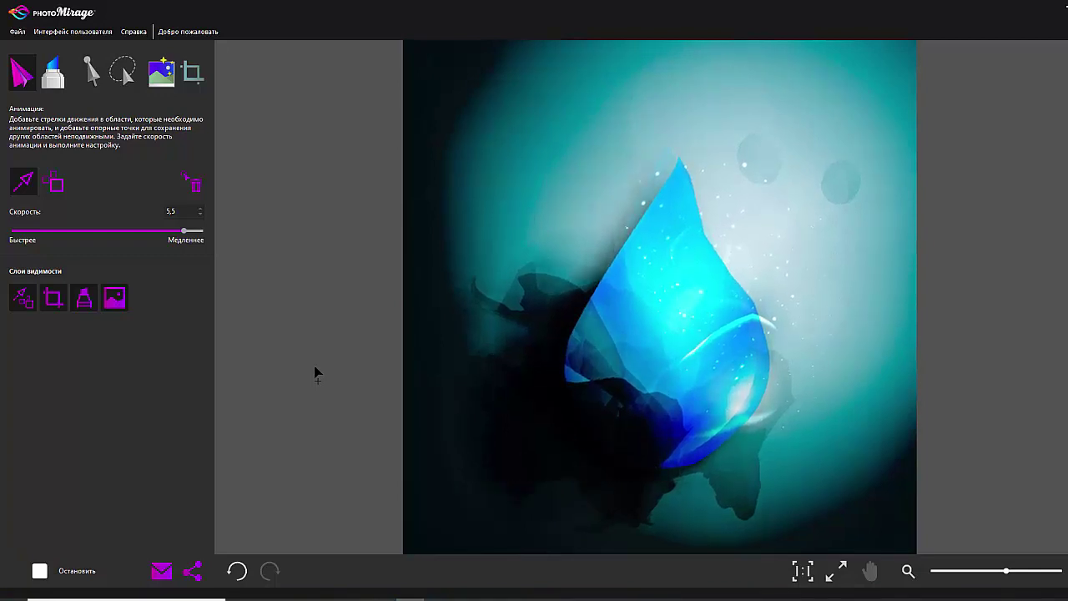
Anchor the drop's edges and replay the animation preview
{"action": "left_click", "coordinate": [52, 182]}
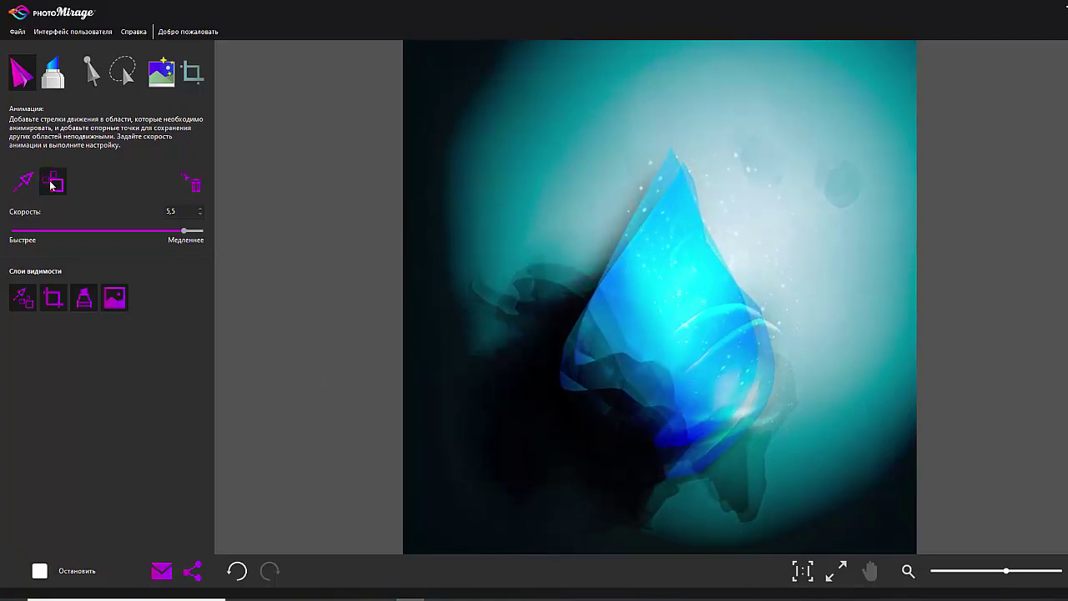
{"action": "key", "text": "space"}
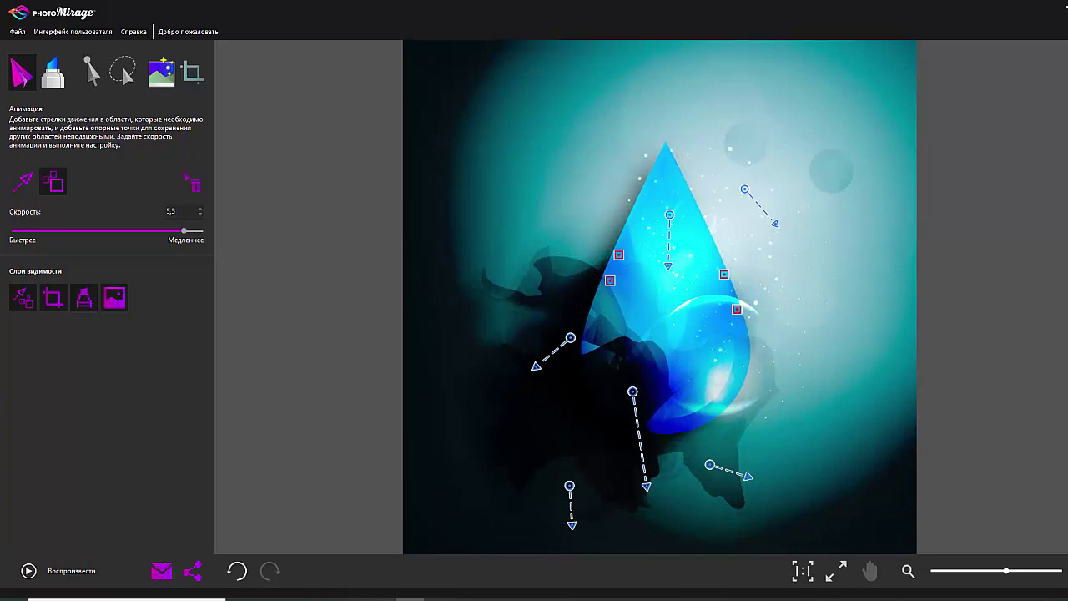
{"action": "left_click", "coordinate": [46, 575]}
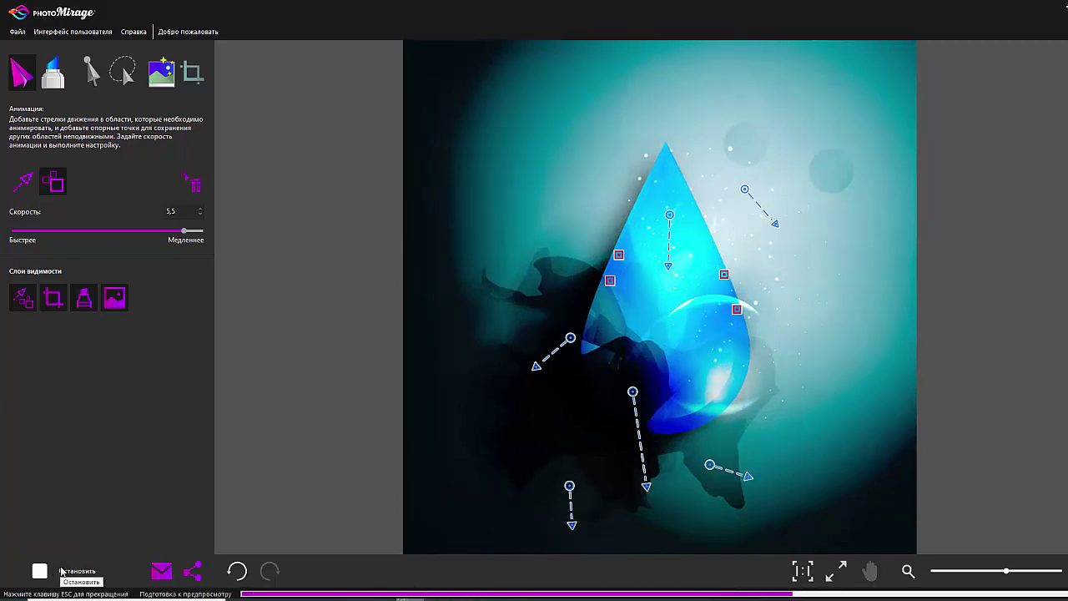